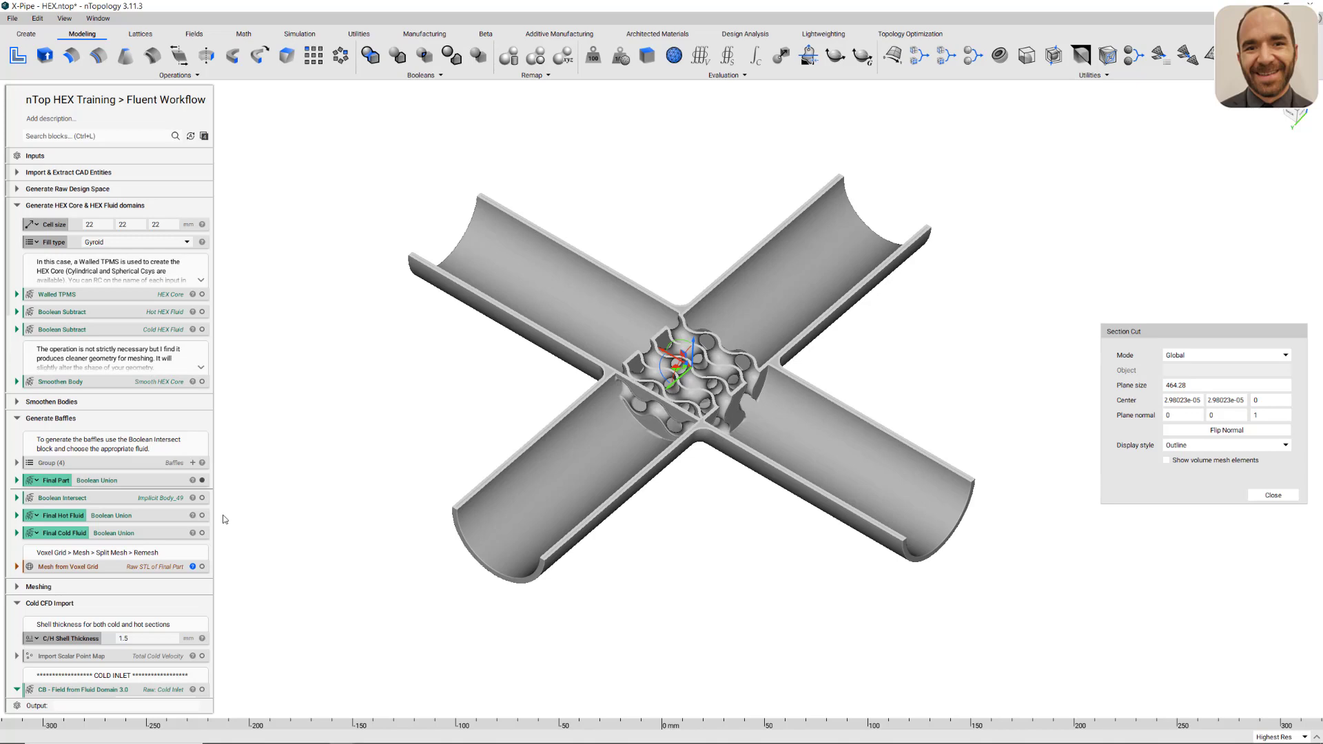
Turn on visibility of the Final Hot Fluid and Final Cold Fluid bodies
{"action": "left_click", "coordinate": [202, 516]}
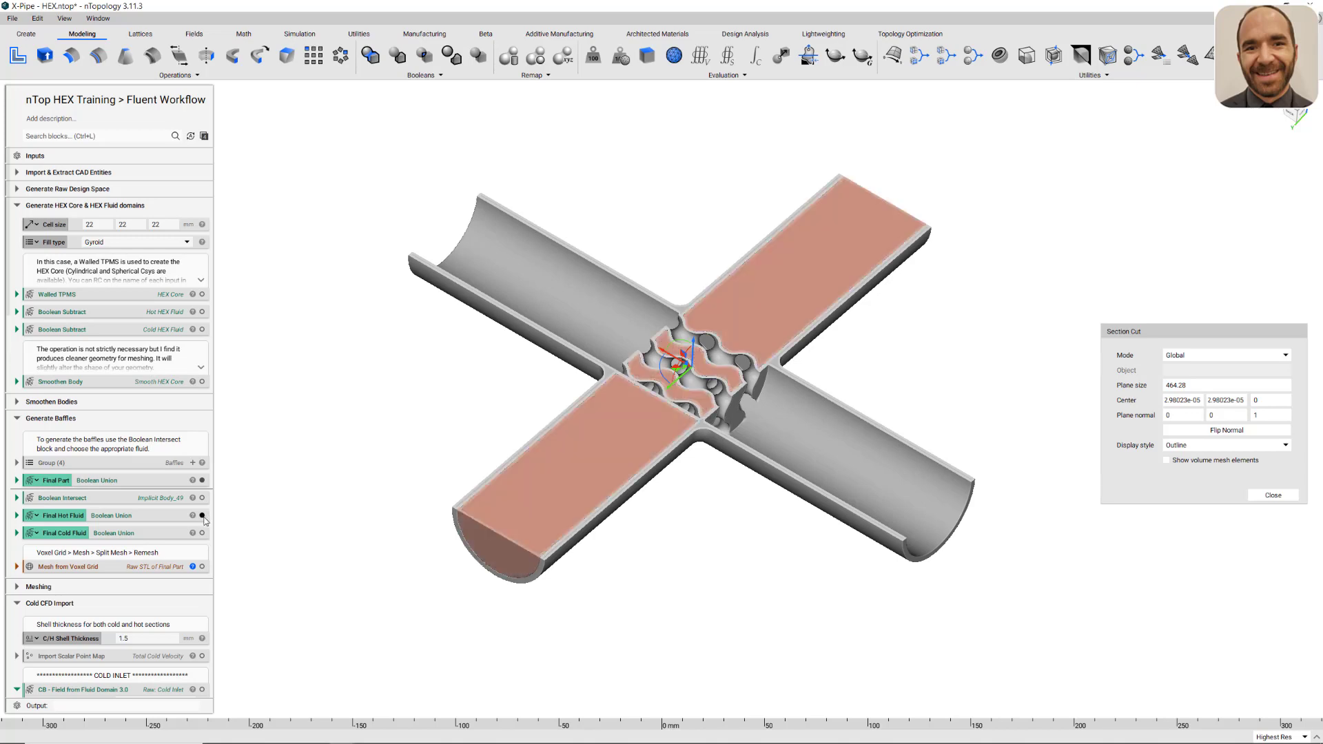
{"action": "left_click", "coordinate": [202, 532]}
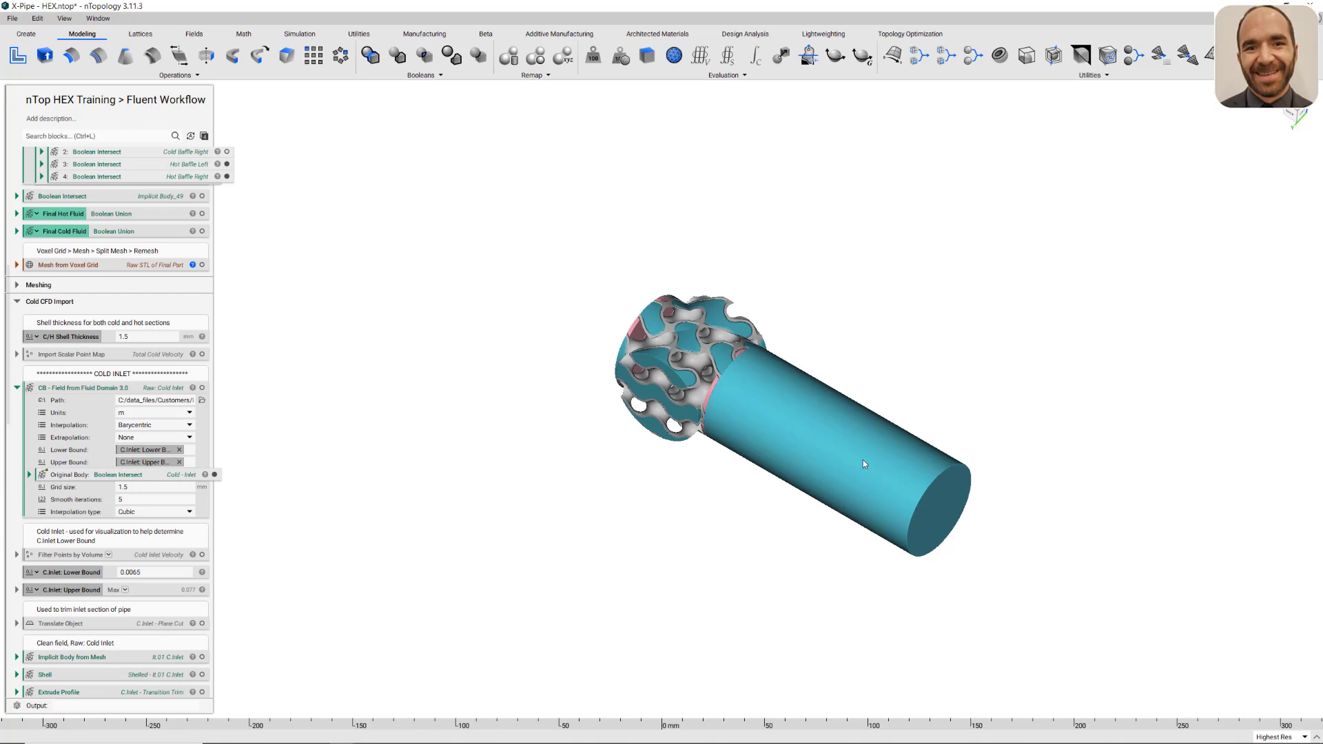
Section the model, hide the cold inlet Original Body and toggle the Implicit Body from Mesh bodies
{"action": "key", "text": "s"}
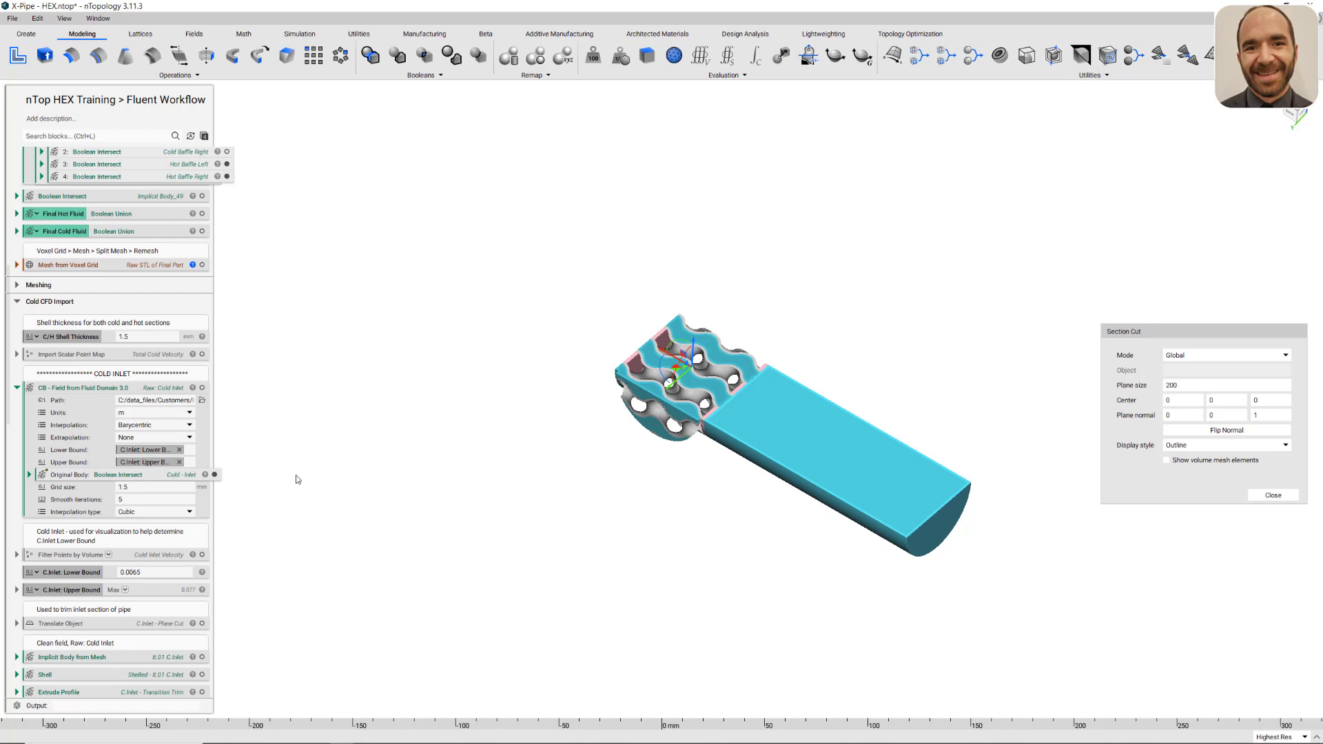
{"action": "left_click", "coordinate": [214, 475]}
{"action": "left_click", "coordinate": [202, 657]}
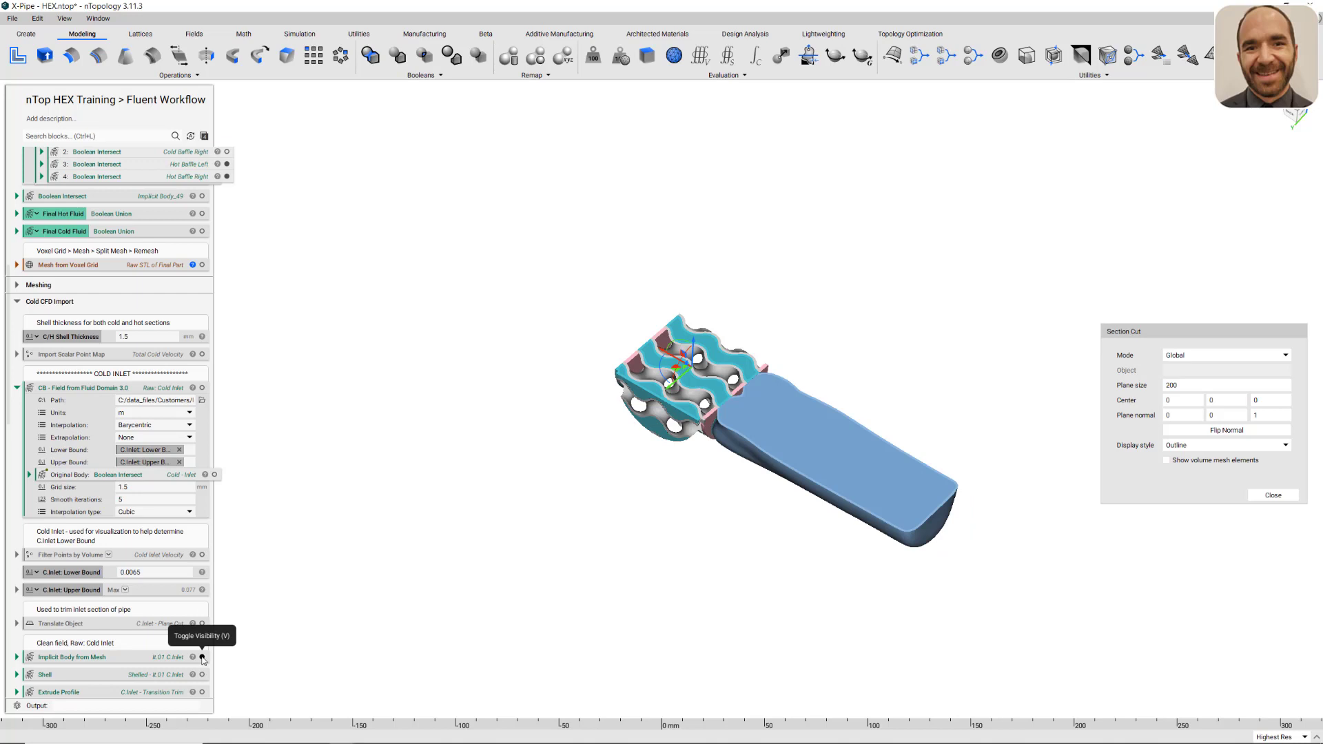
{"action": "scroll", "coordinate": [204, 660], "scroll_direction": "down", "scroll_amount": 3}
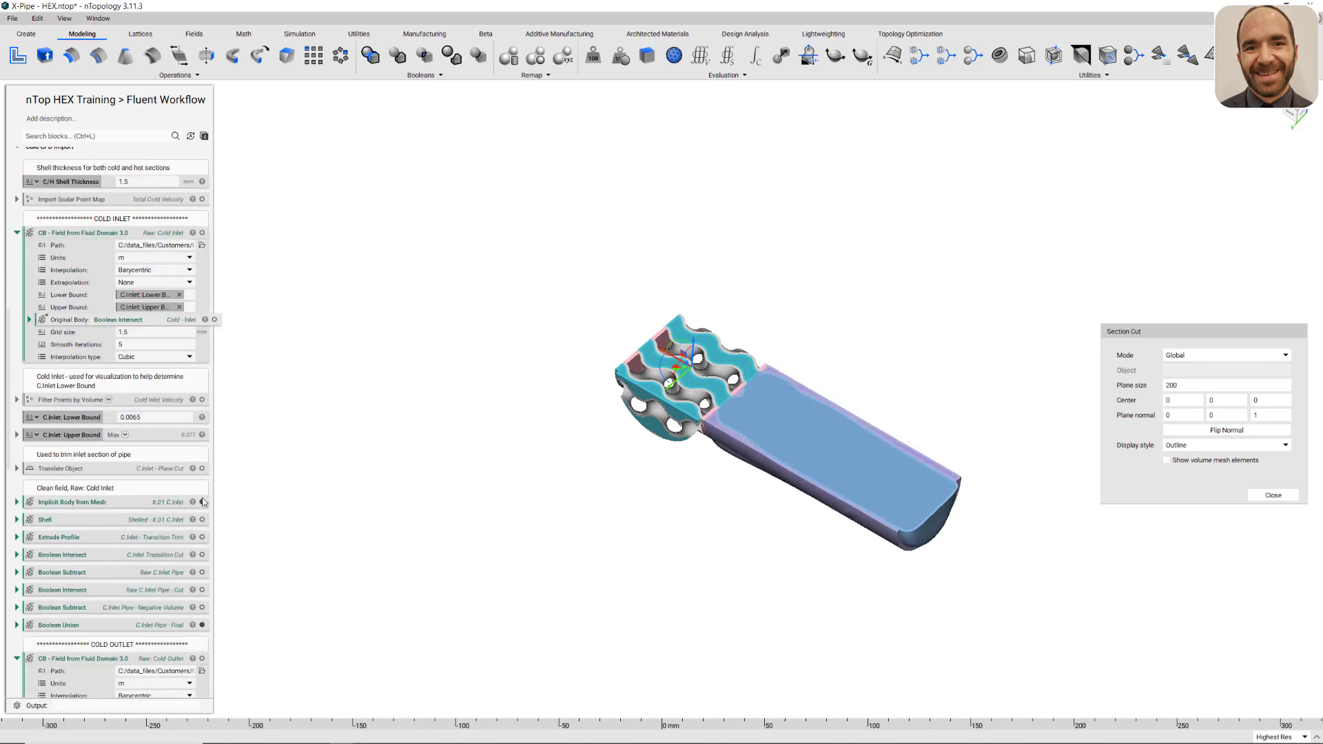
{"action": "left_click", "coordinate": [202, 501]}
{"action": "right_click_drag", "start_coordinate": [399, 526], "coordinate": [359, 518]}
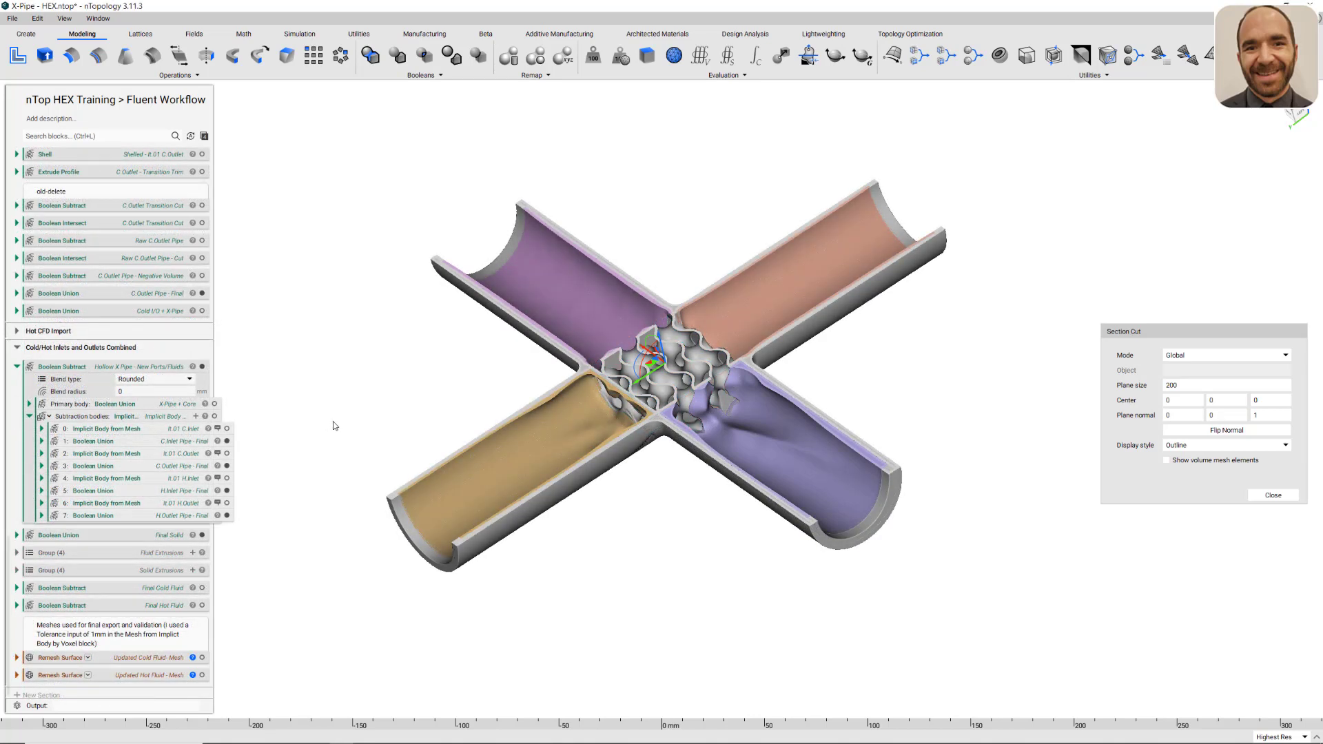
Drag the section plane up along Z to about 6.35
{"action": "right_click_drag", "start_coordinate": [335, 426], "coordinate": [372, 425]}
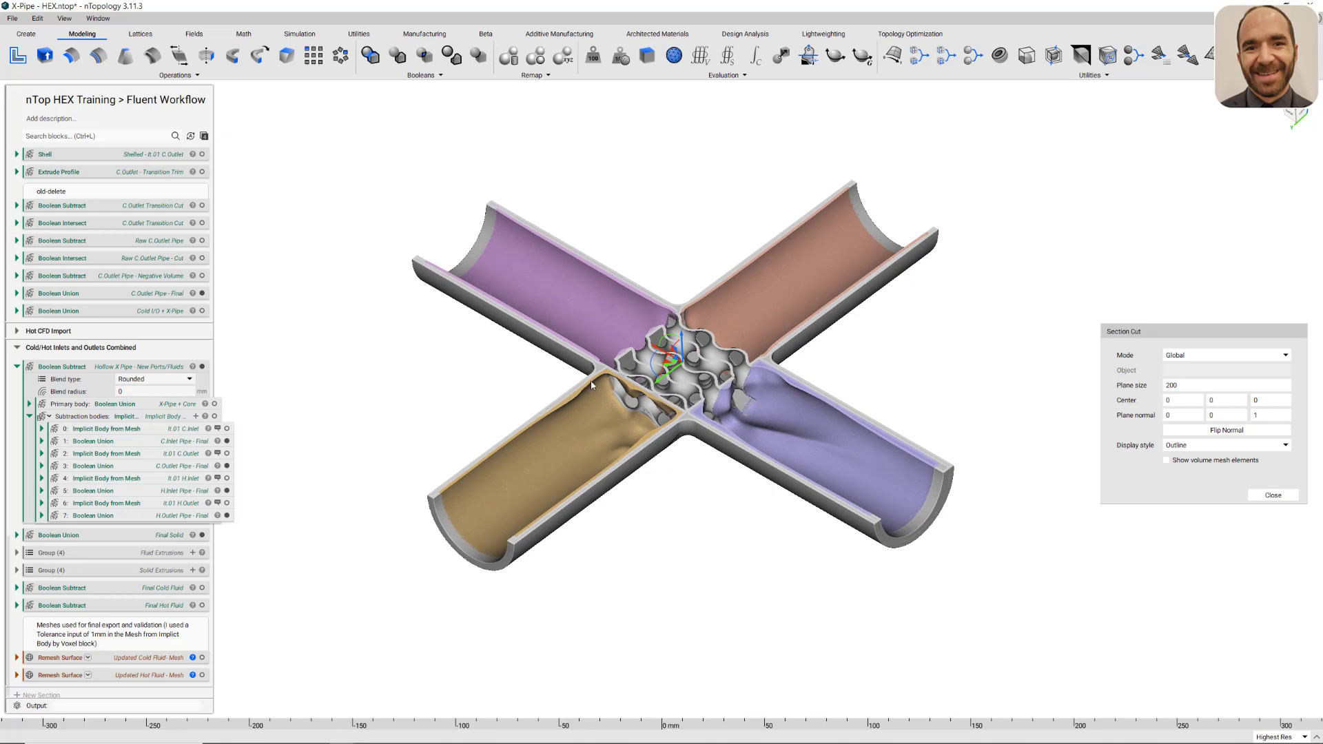
{"action": "left_click_drag", "start_coordinate": [681, 332], "coordinate": [682, 324]}
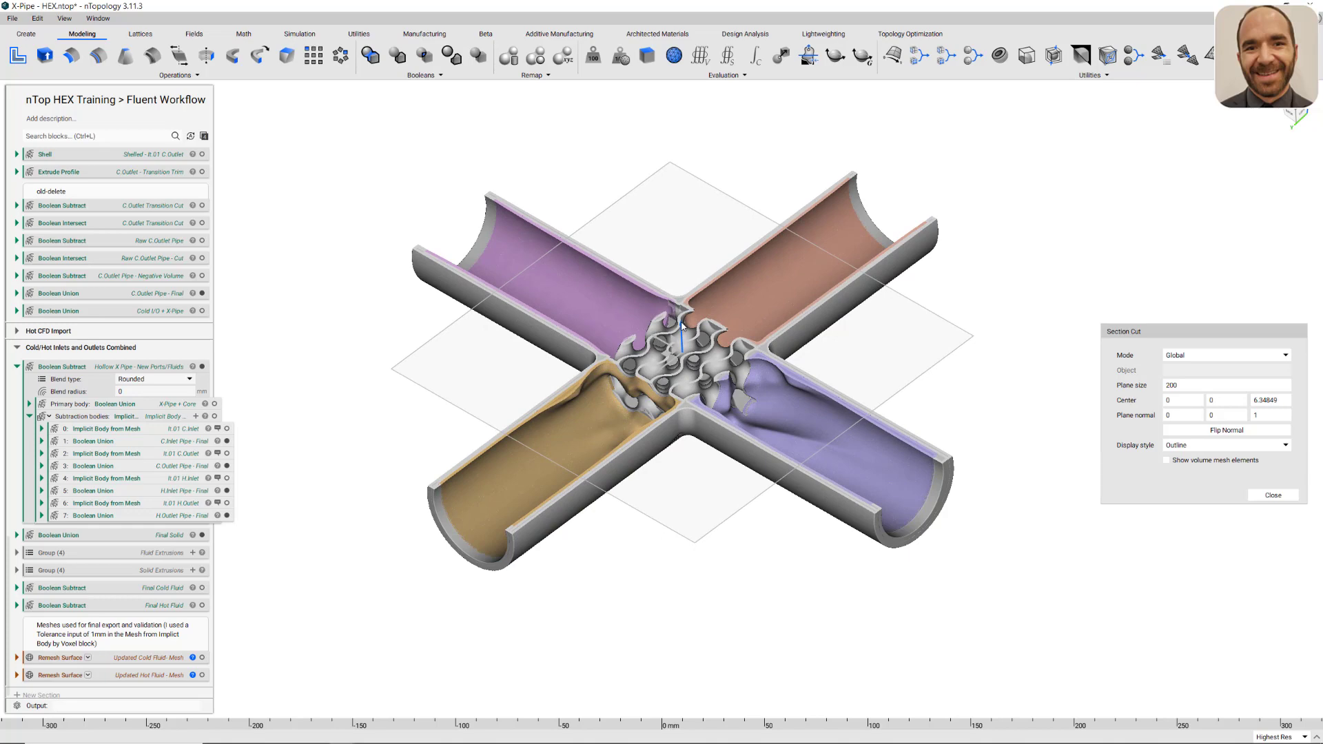
{"action": "left_click_drag", "start_coordinate": [682, 326], "coordinate": [682, 326]}
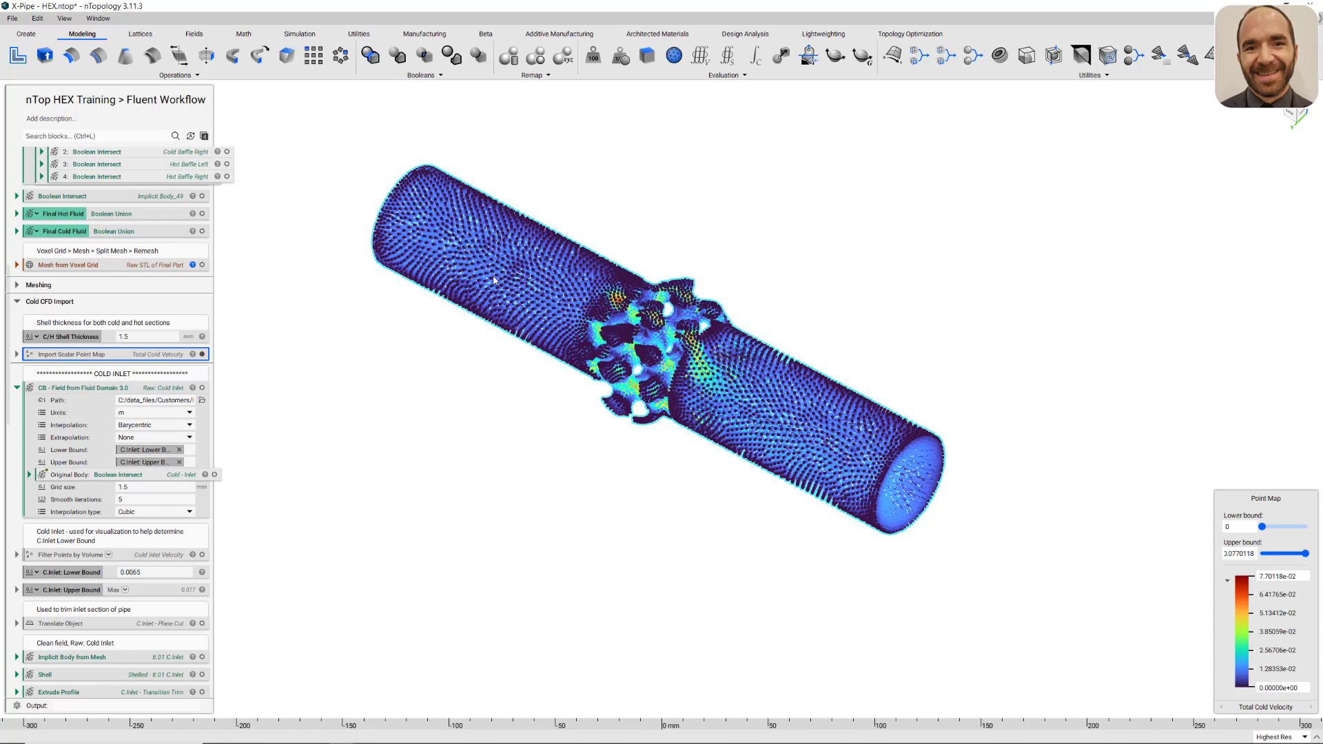
Hide the Total Cold Velocity point map and show the cold inlet and outlet trim cylinders
{"action": "left_click", "coordinate": [202, 354]}
{"action": "left_click", "coordinate": [215, 474]}
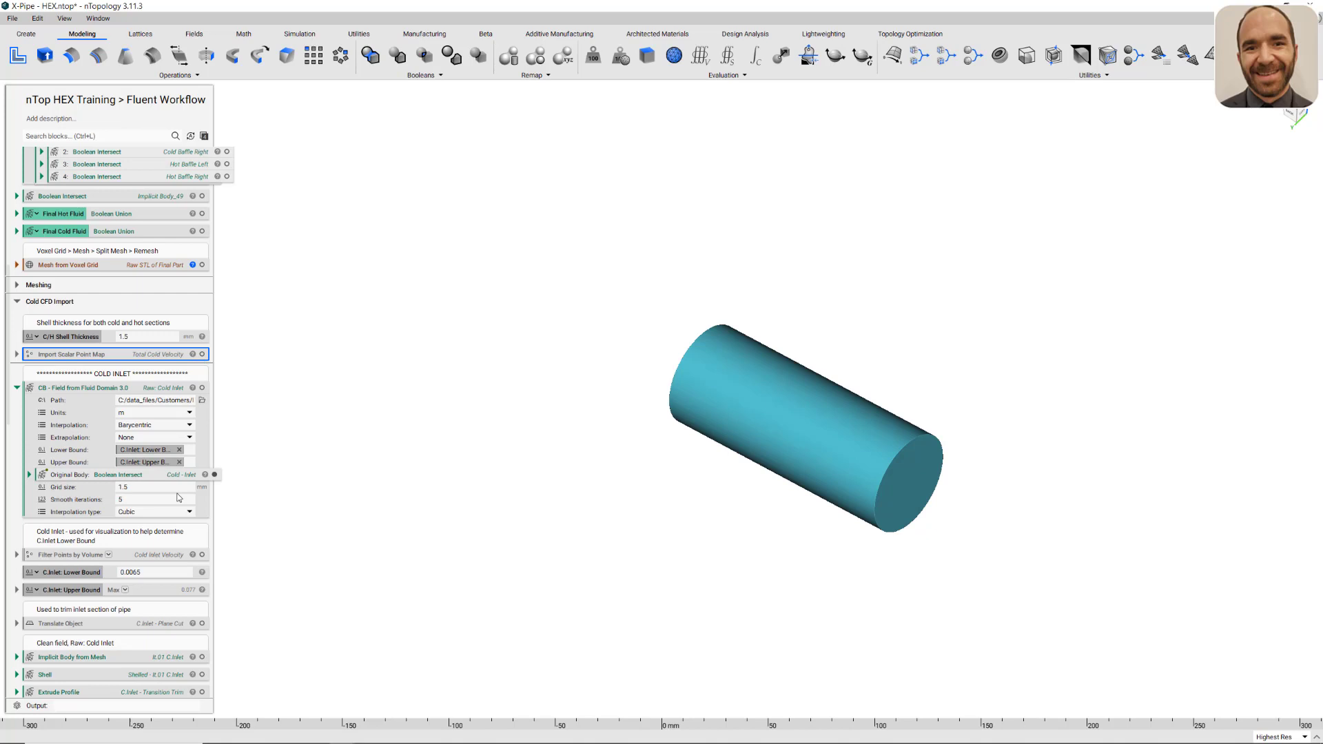
{"action": "scroll", "coordinate": [207, 454], "scroll_direction": "down", "scroll_amount": 3}
{"action": "scroll", "coordinate": [204, 423], "scroll_direction": "down", "scroll_amount": 5}
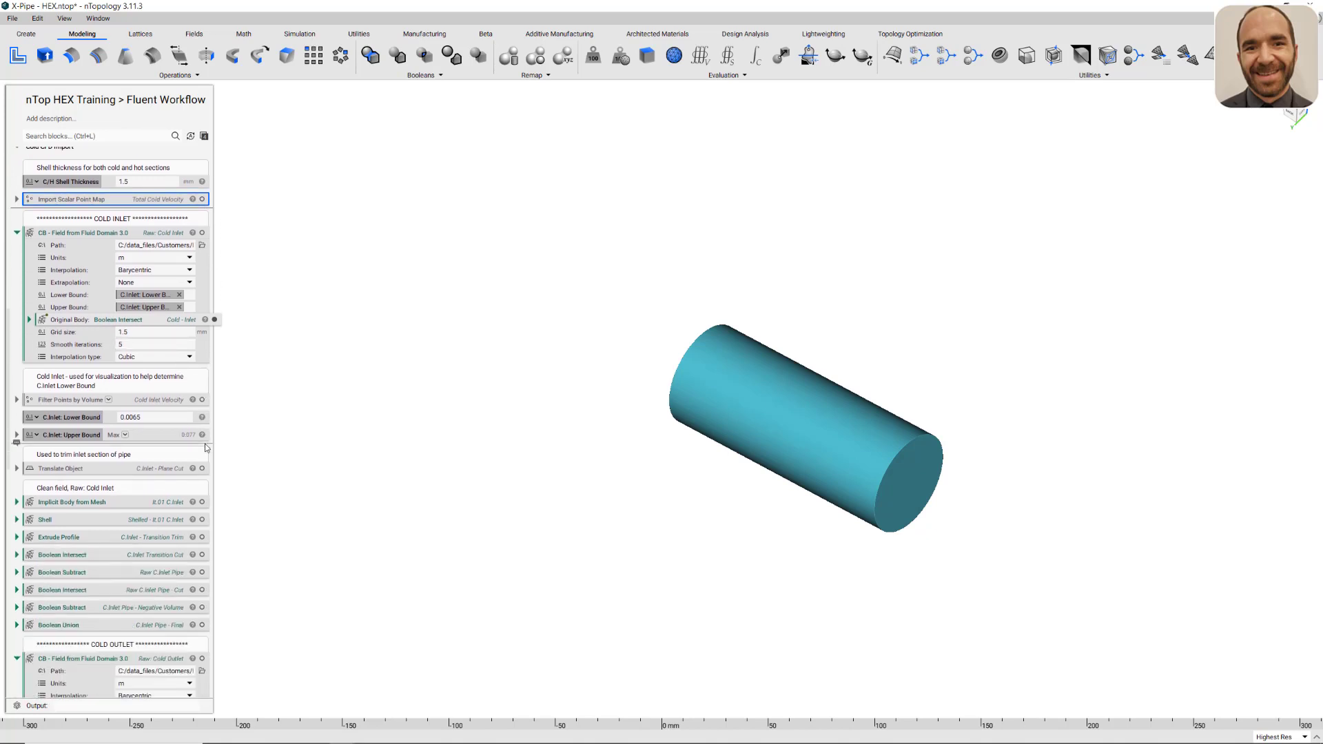
{"action": "left_click", "coordinate": [215, 652]}
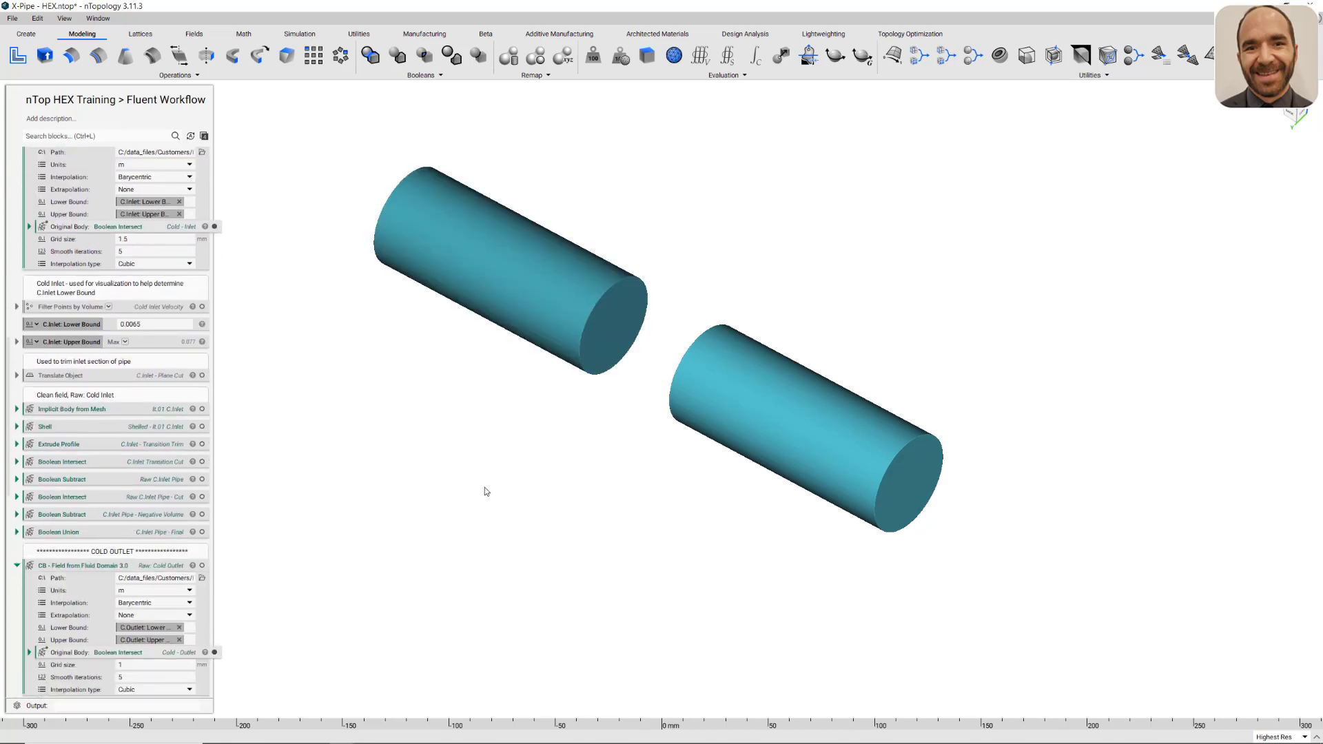
{"action": "scroll", "coordinate": [171, 293], "scroll_direction": "up", "scroll_amount": 5}
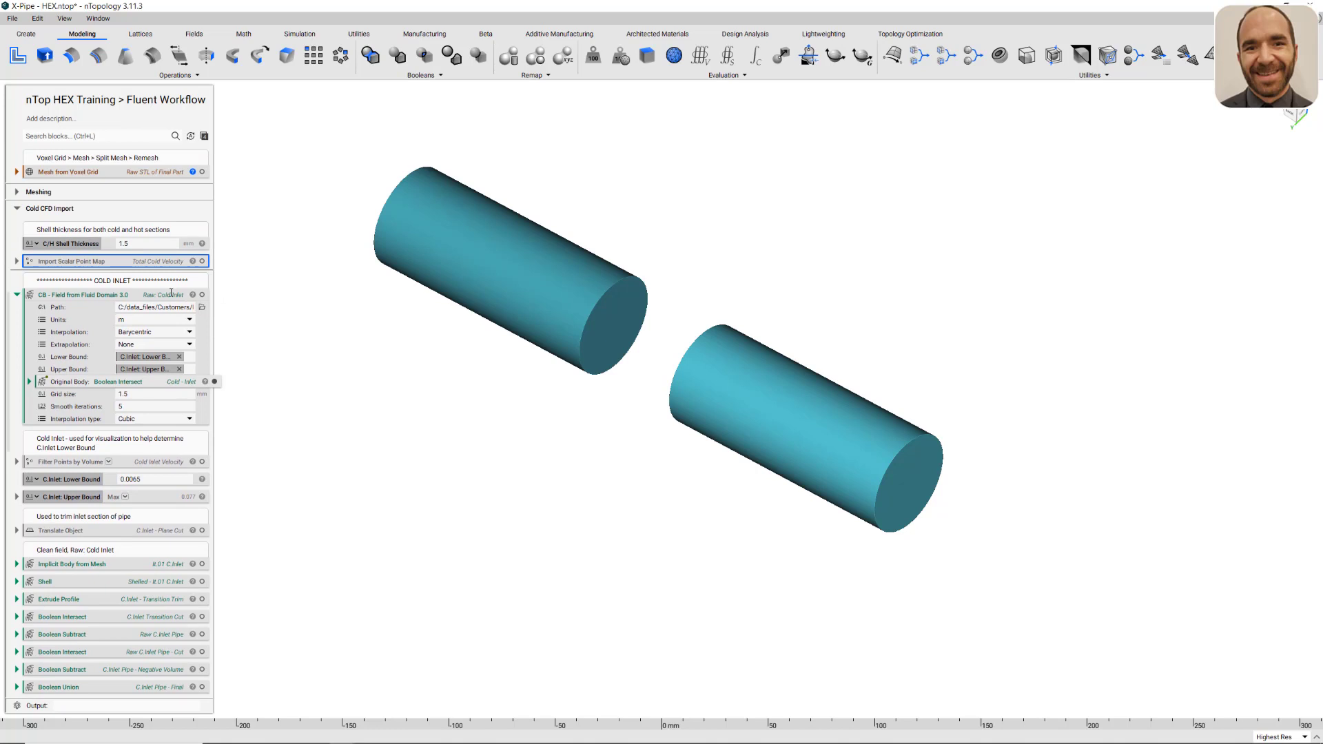
Show Filter Points by Volume and raise the Point Map lower bound to drop slow points
{"action": "left_click", "coordinate": [188, 462]}
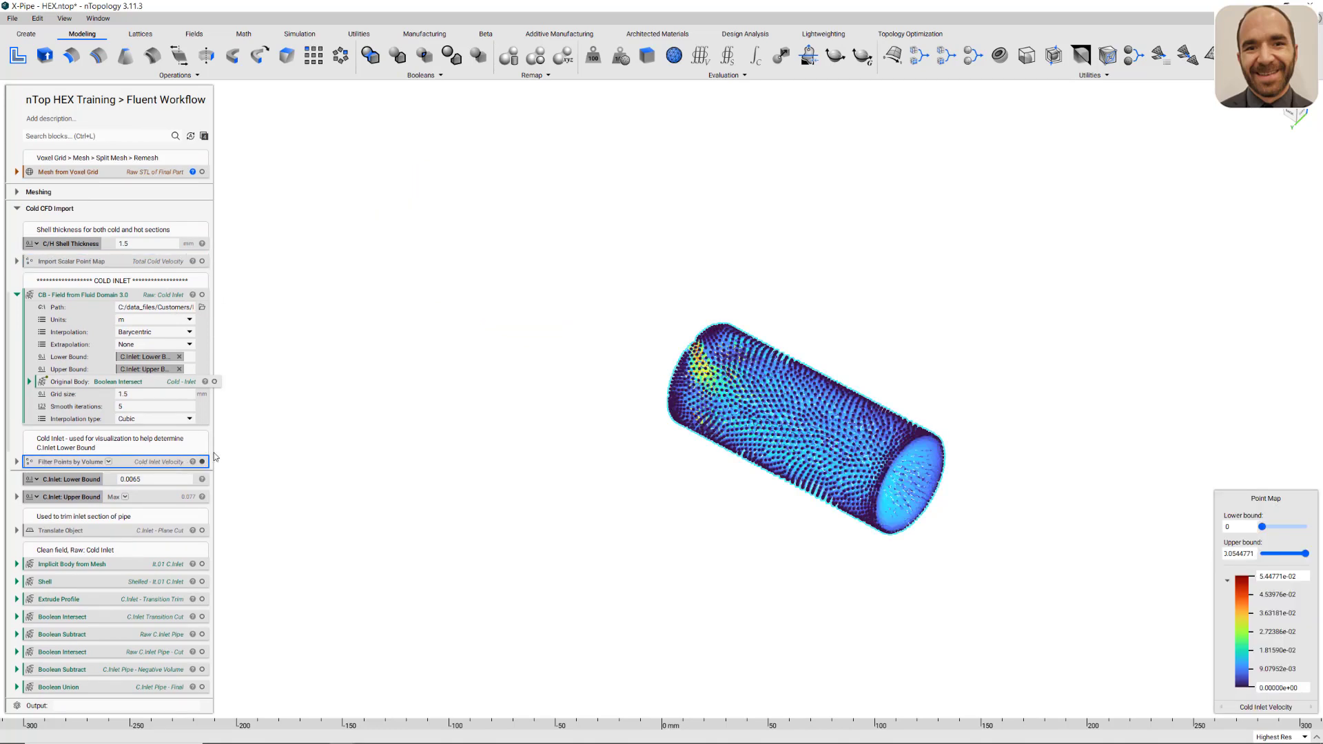
{"action": "left_click", "coordinate": [815, 288]}
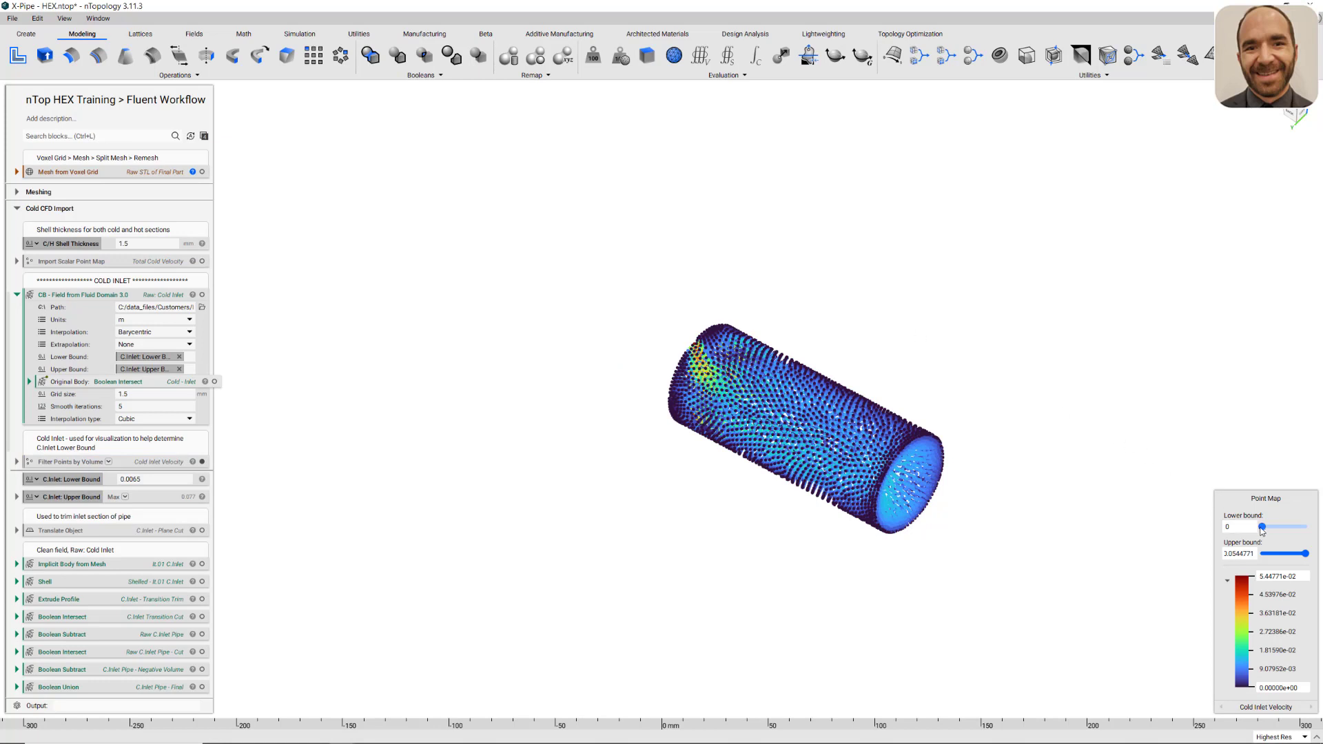
{"action": "left_click_drag", "start_coordinate": [1263, 531], "coordinate": [1269, 532]}
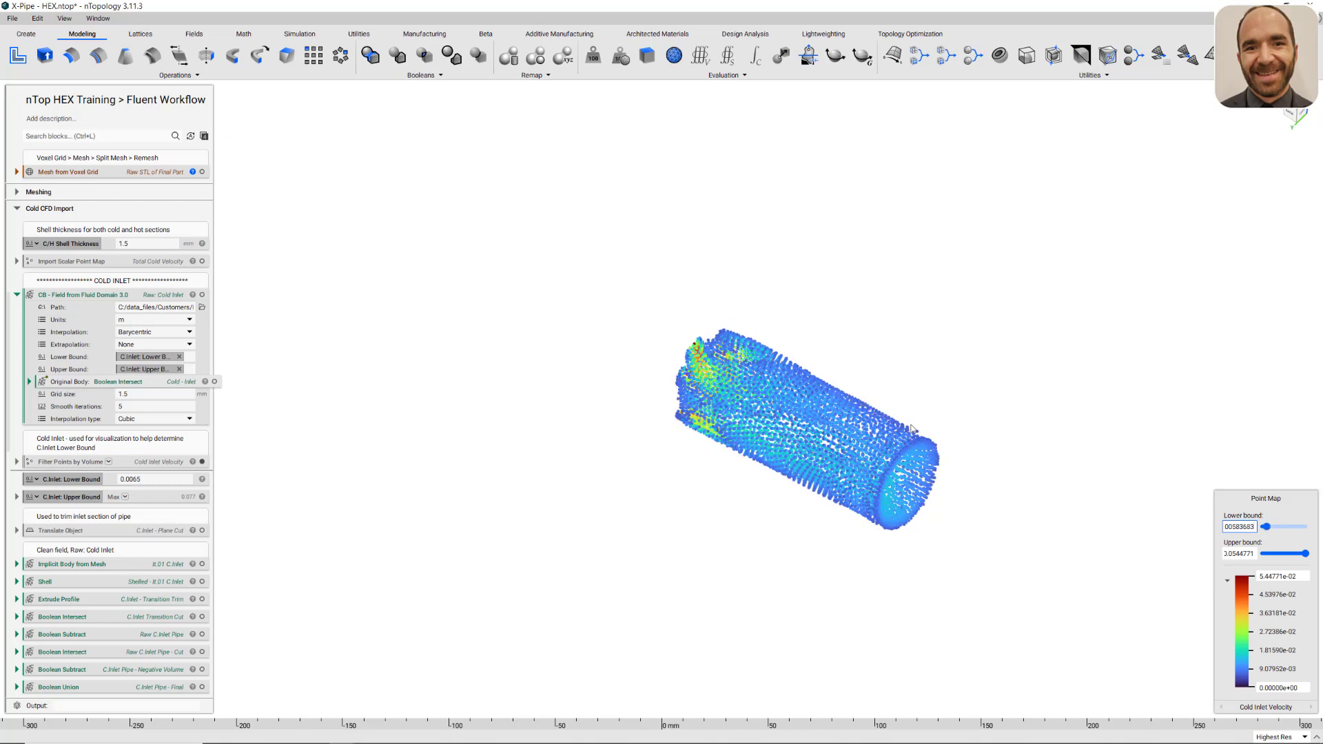
Display the CB - Field from Fluid Domain 3.0 inlet body with its trim cylinder
{"action": "left_click", "coordinate": [175, 297]}
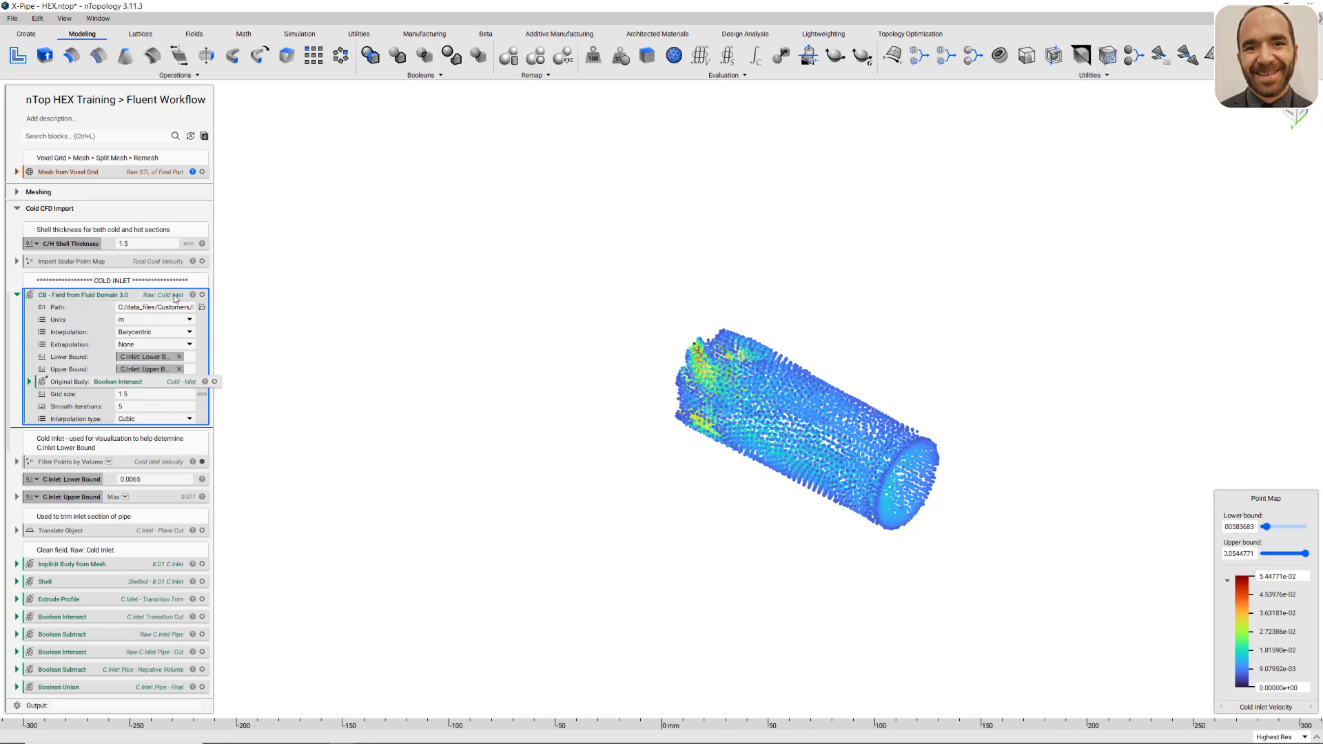
{"action": "left_click", "coordinate": [215, 382]}
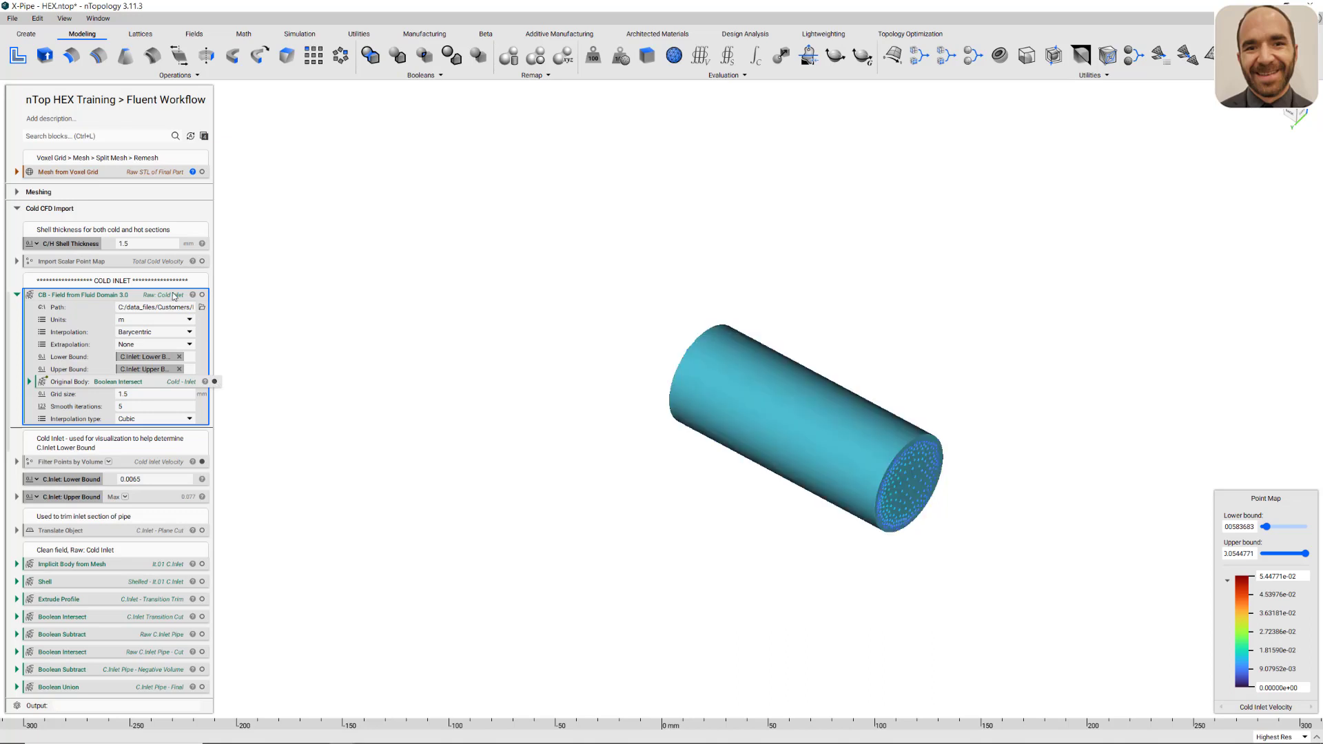
{"action": "left_click", "coordinate": [545, 326]}
{"action": "right_click_drag", "start_coordinate": [614, 363], "coordinate": [614, 328]}
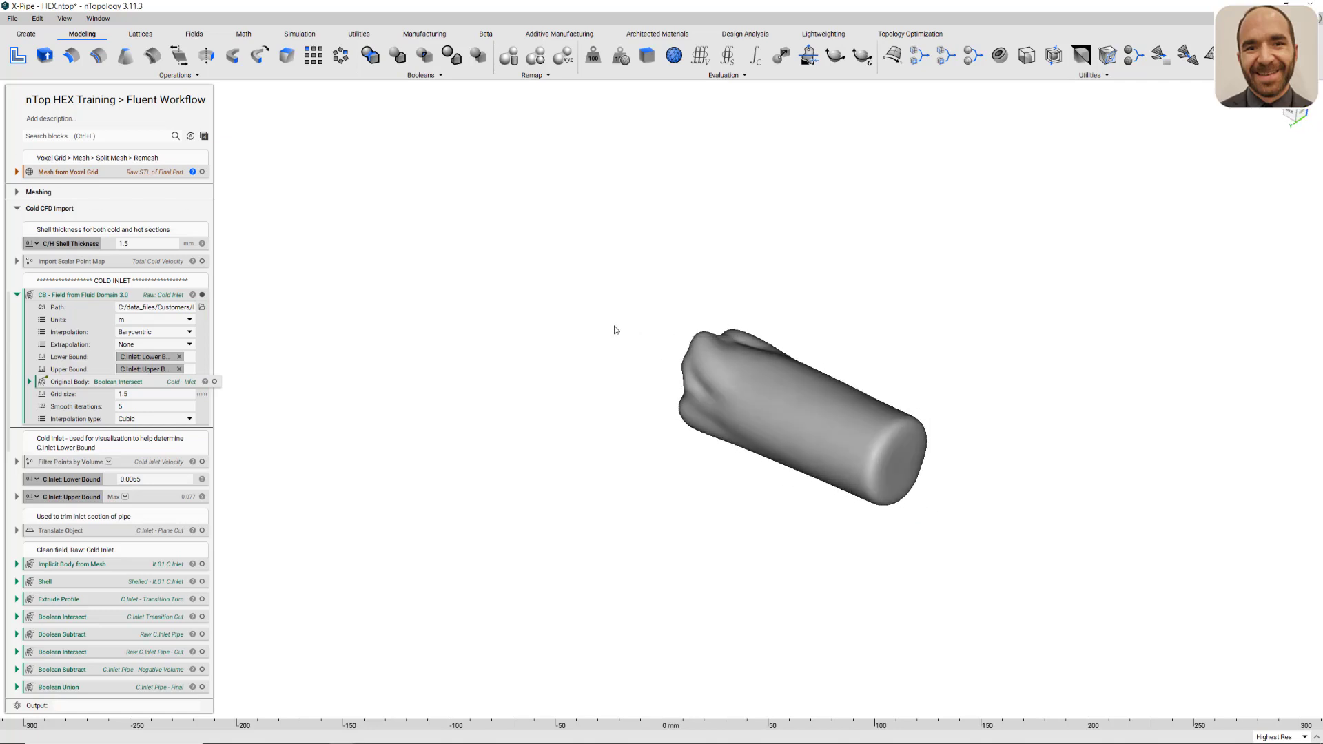
Orbit the CFD-shaped inlet and core, snapping to a straight side view of the gyroid end
{"action": "right_click_drag", "start_coordinate": [583, 275], "coordinate": [567, 312]}
{"action": "scroll", "coordinate": [589, 317], "scroll_direction": "up", "scroll_amount": 5}
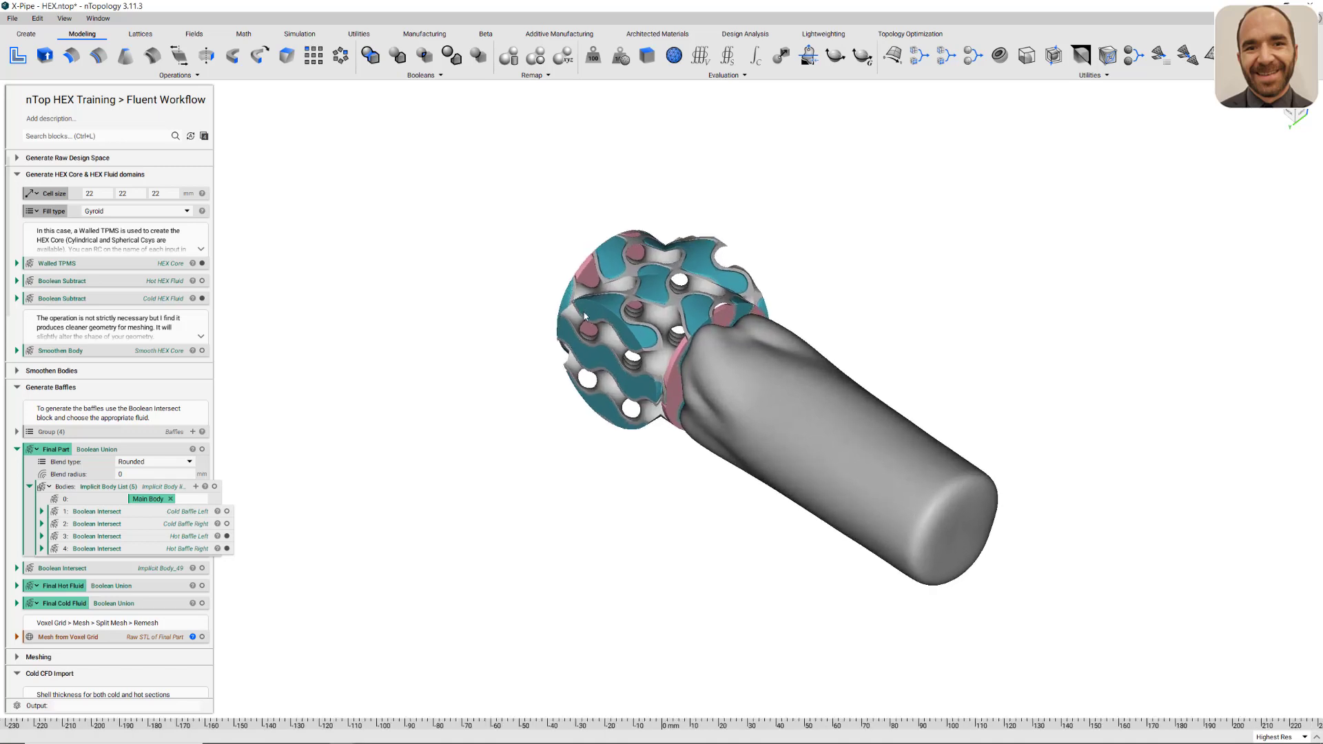
{"action": "scroll", "coordinate": [850, 276], "scroll_direction": "up", "scroll_amount": 2}
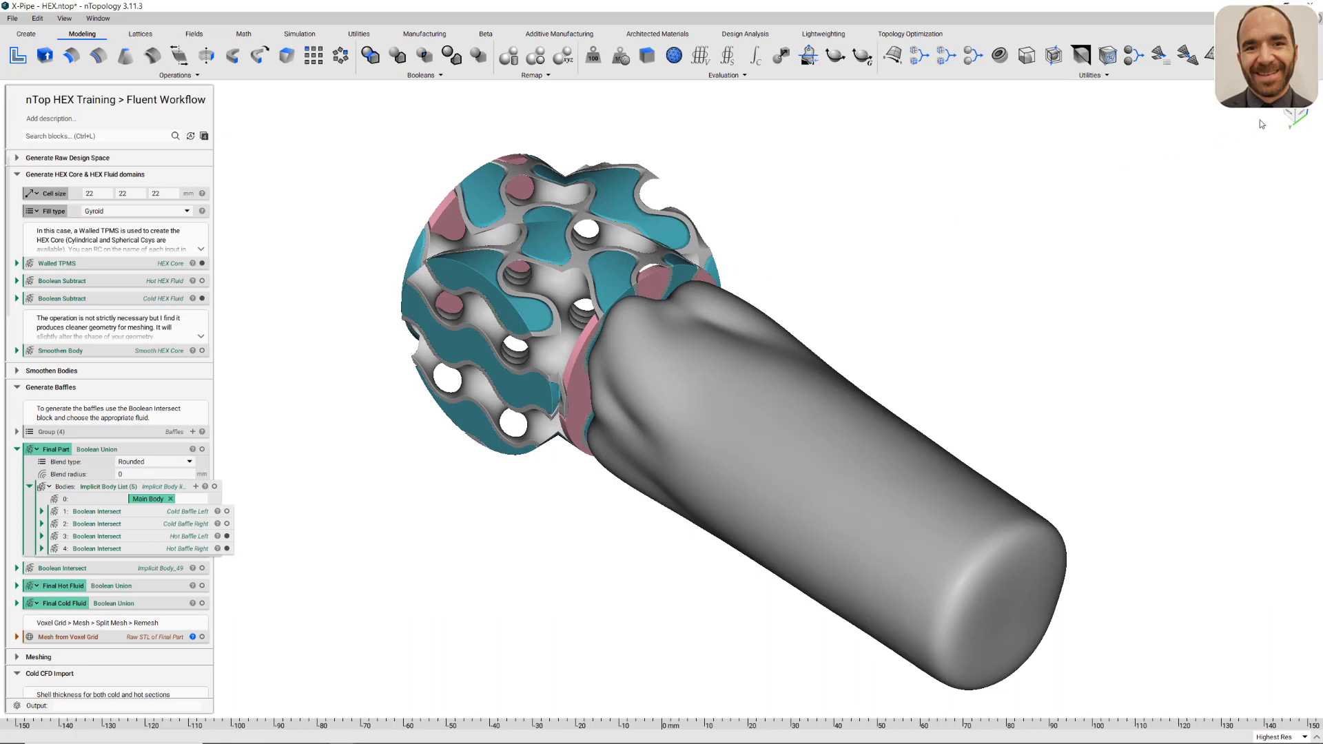
{"action": "left_click", "coordinate": [1298, 114]}
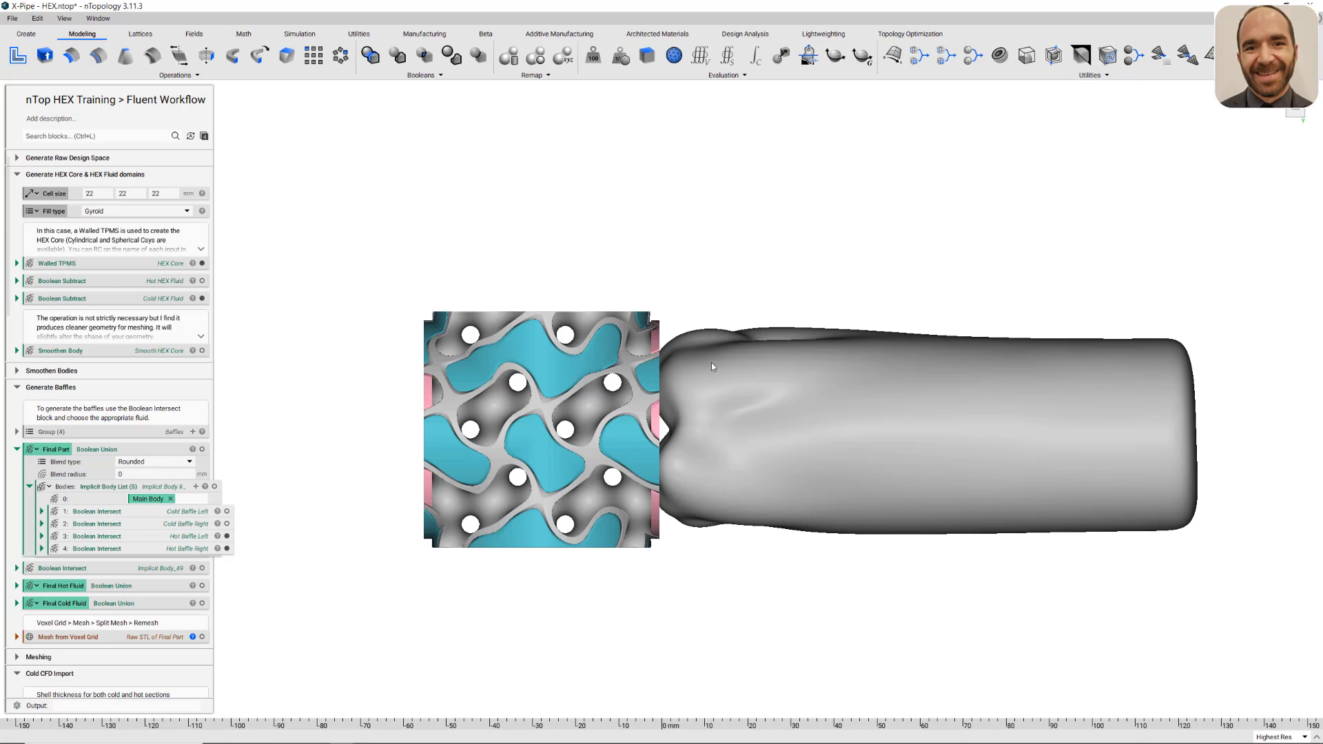
{"action": "right_click_drag", "start_coordinate": [812, 588], "coordinate": [738, 465]}
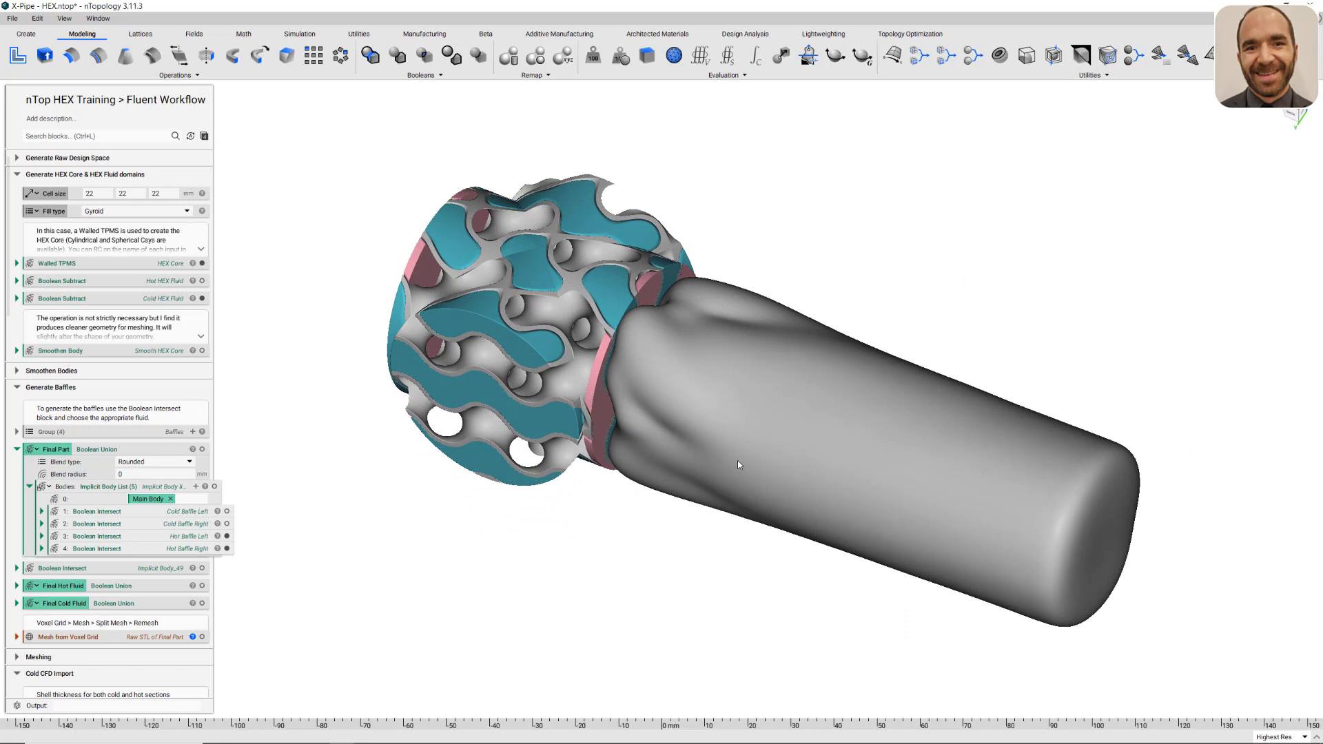
Section the inlet and core through the middle to inspect the junction, then remove the cut
{"action": "key", "text": "ctrl+shift+x"}
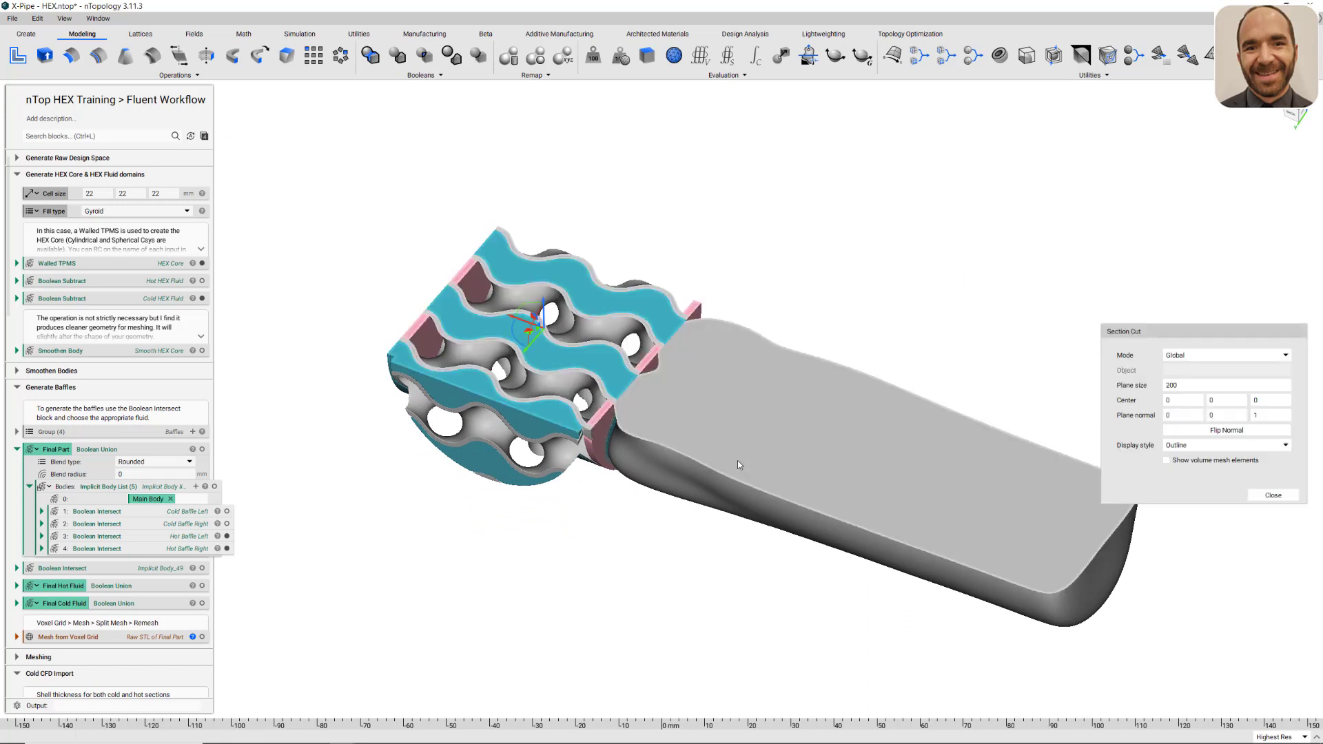
{"action": "right_click_drag", "start_coordinate": [736, 471], "coordinate": [747, 549]}
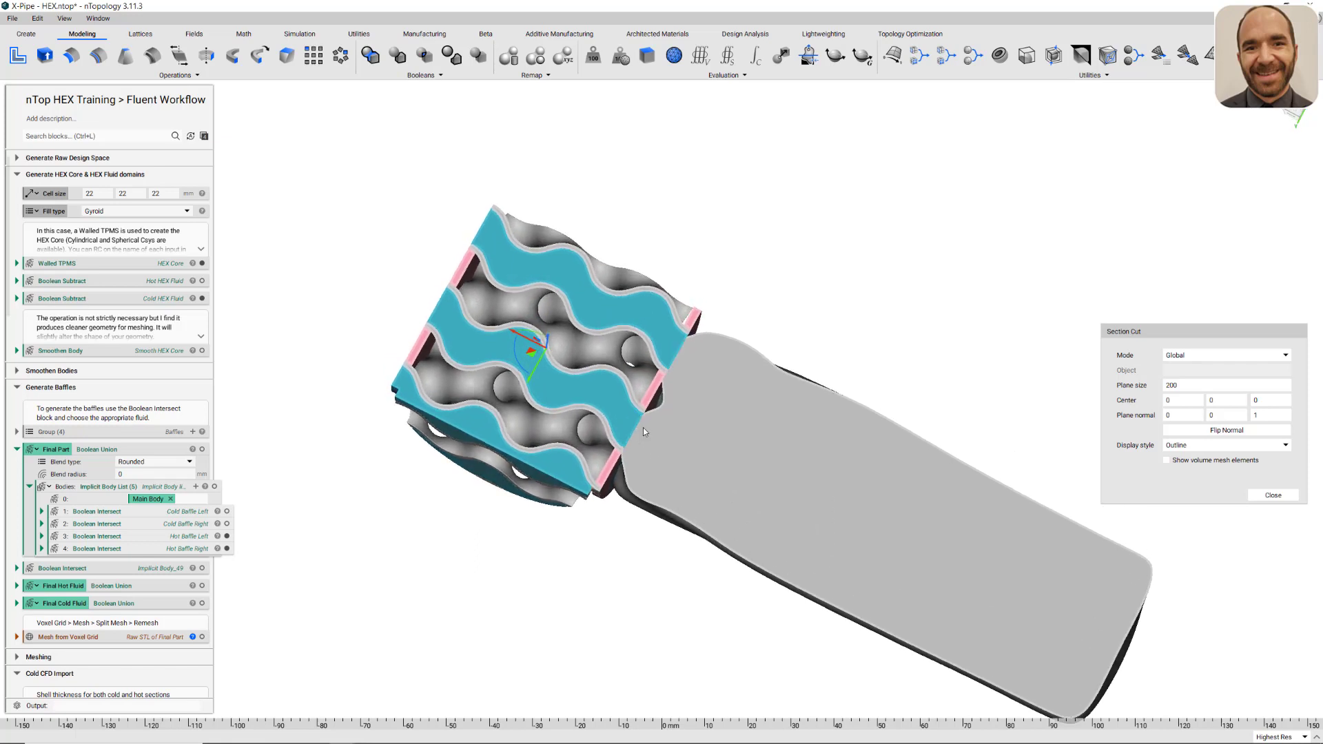
{"action": "scroll", "coordinate": [648, 415], "scroll_direction": "up", "scroll_amount": 3}
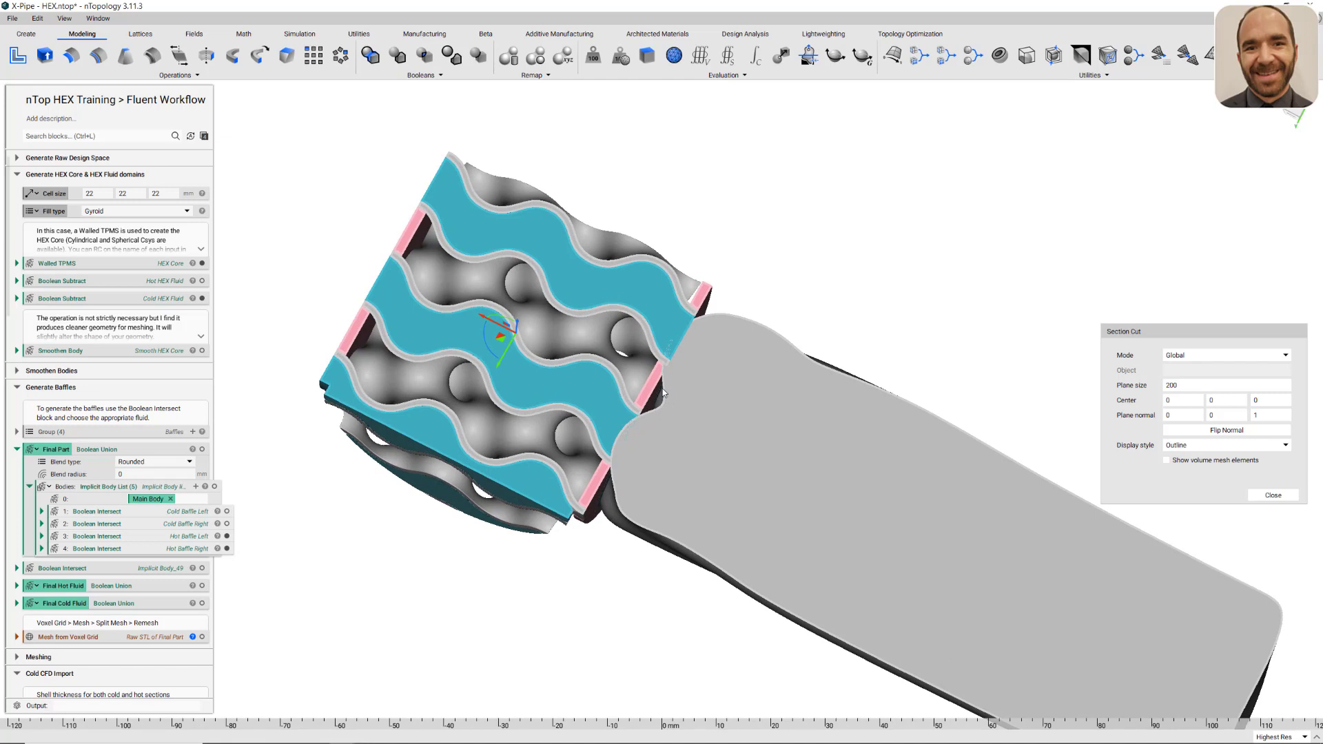
{"action": "right_click_drag", "start_coordinate": [664, 393], "coordinate": [659, 328]}
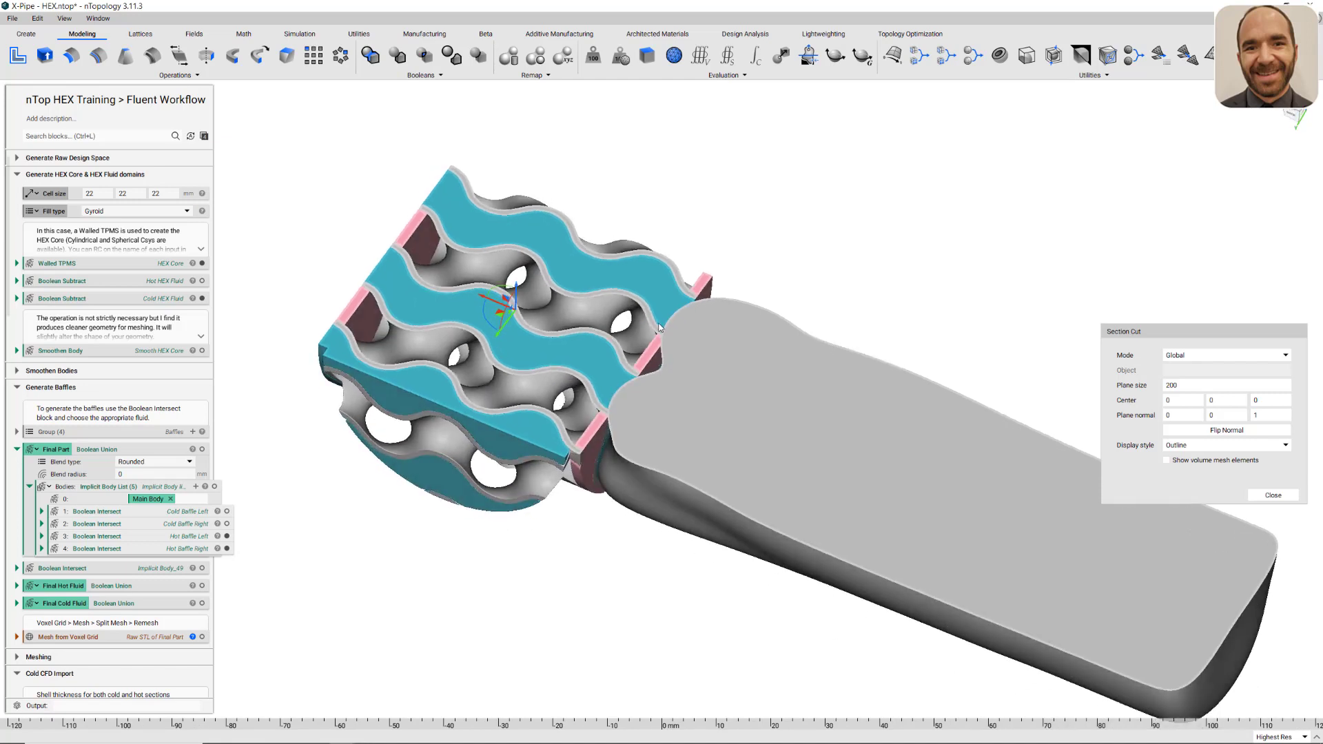
{"action": "scroll", "coordinate": [659, 325], "scroll_direction": "down", "scroll_amount": 4}
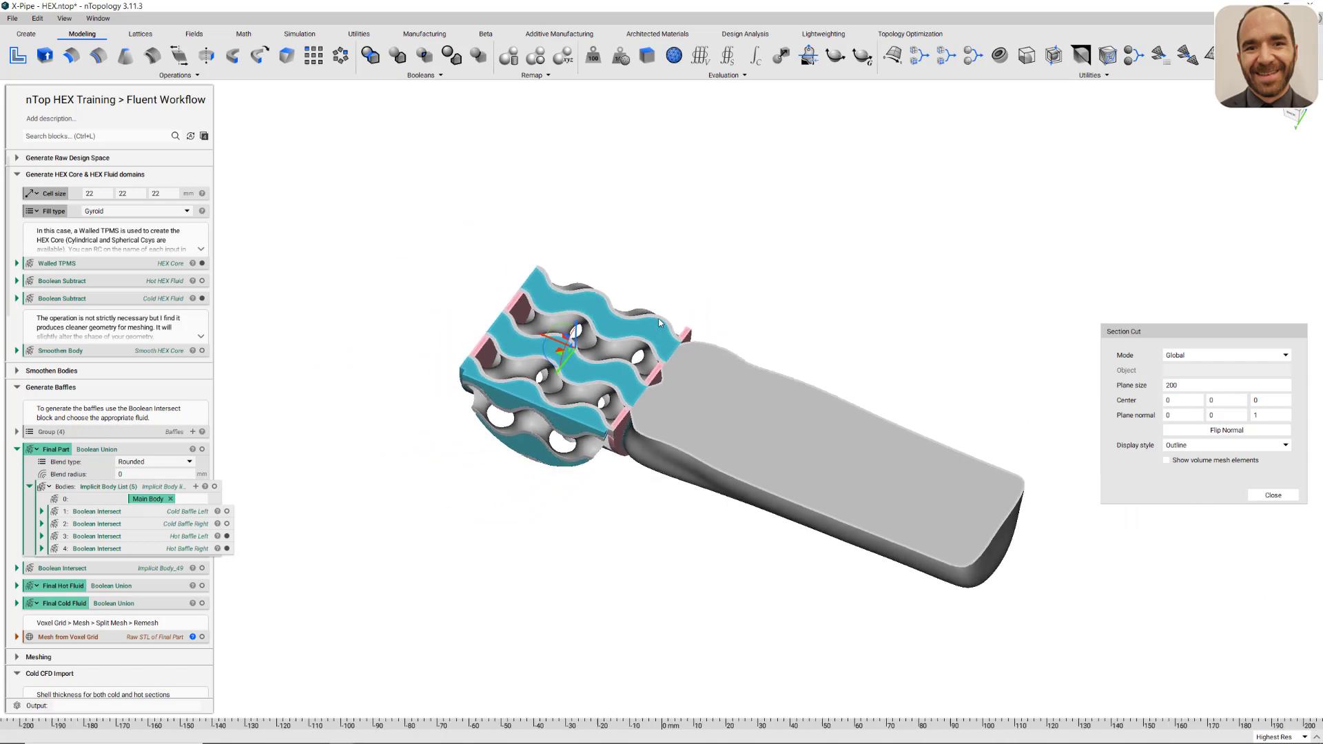
{"action": "scroll", "coordinate": [659, 323], "scroll_direction": "down", "scroll_amount": 1}
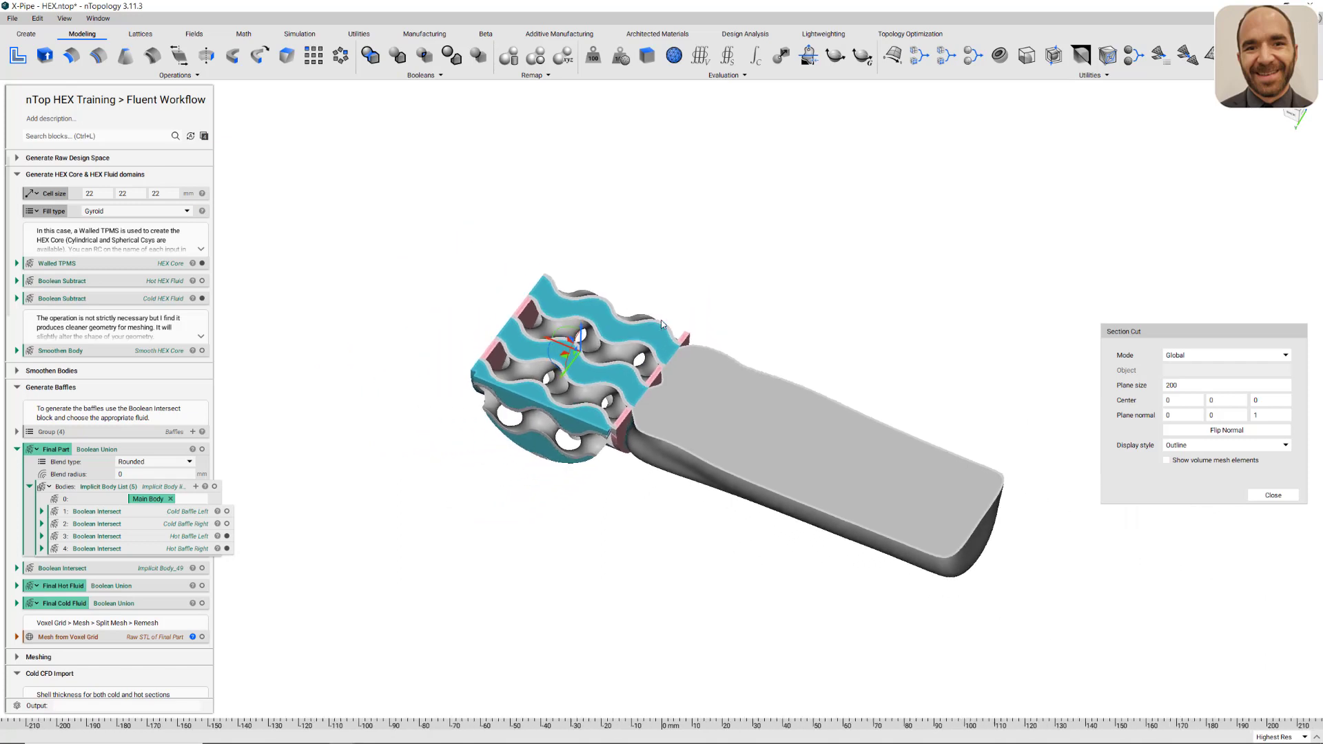
{"action": "left_click", "coordinate": [1276, 497]}
Preview the raw cold inlet field, then show the Shell of the Implicit Body from Mesh
{"action": "scroll", "coordinate": [162, 416], "scroll_direction": "down", "scroll_amount": 3}
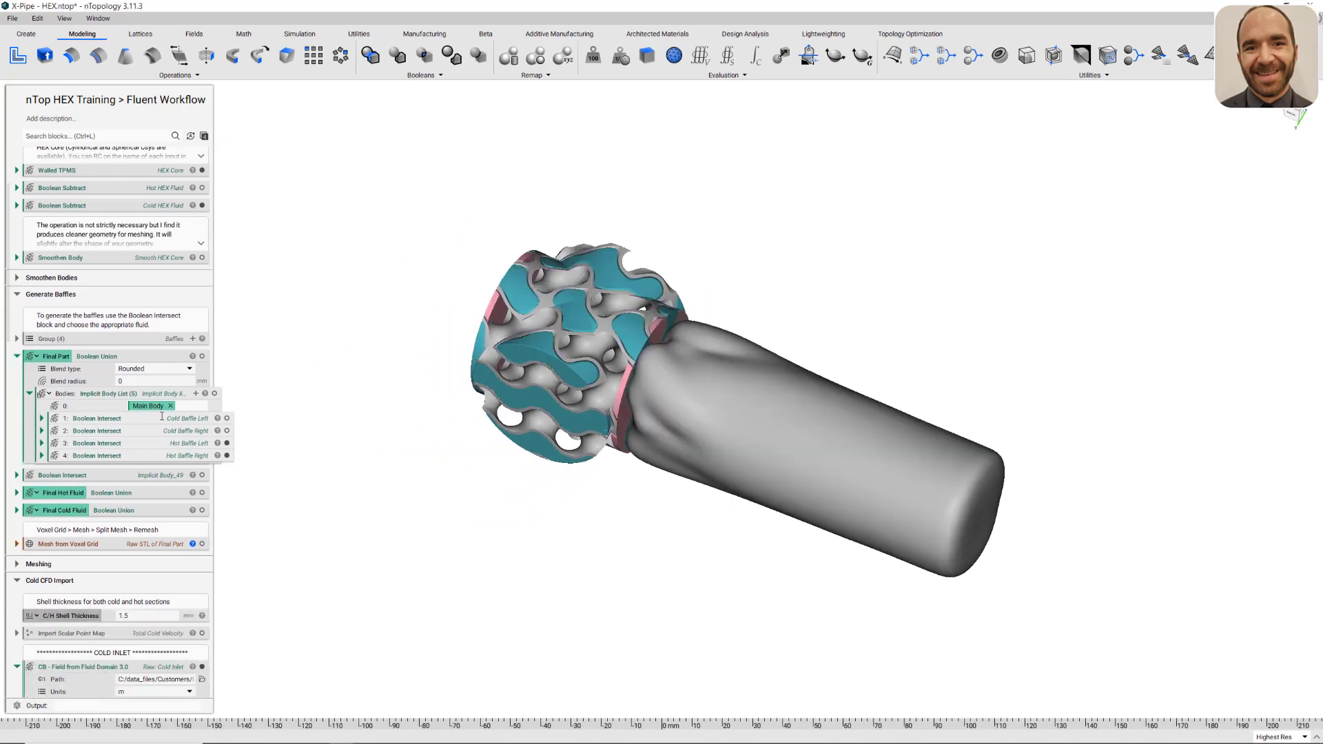
{"action": "scroll", "coordinate": [162, 416], "scroll_direction": "down", "scroll_amount": 3}
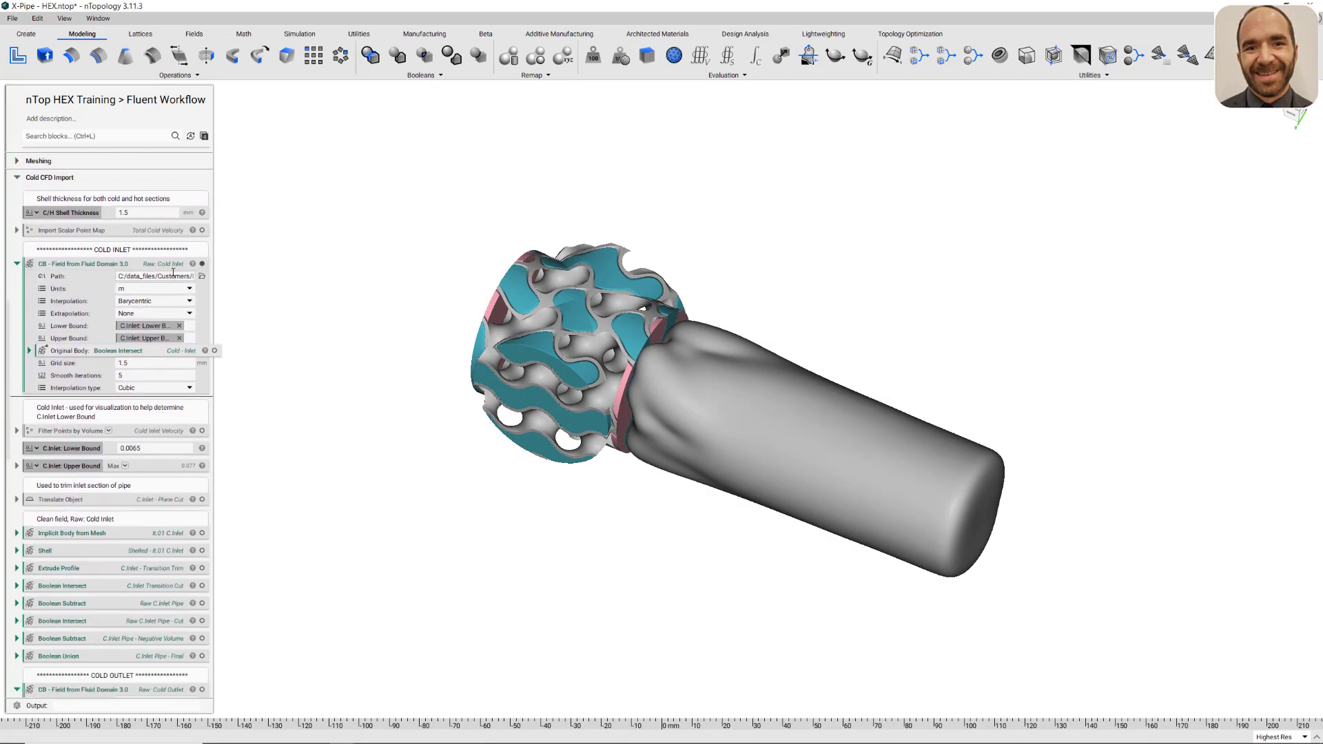
{"action": "left_click", "coordinate": [173, 268]}
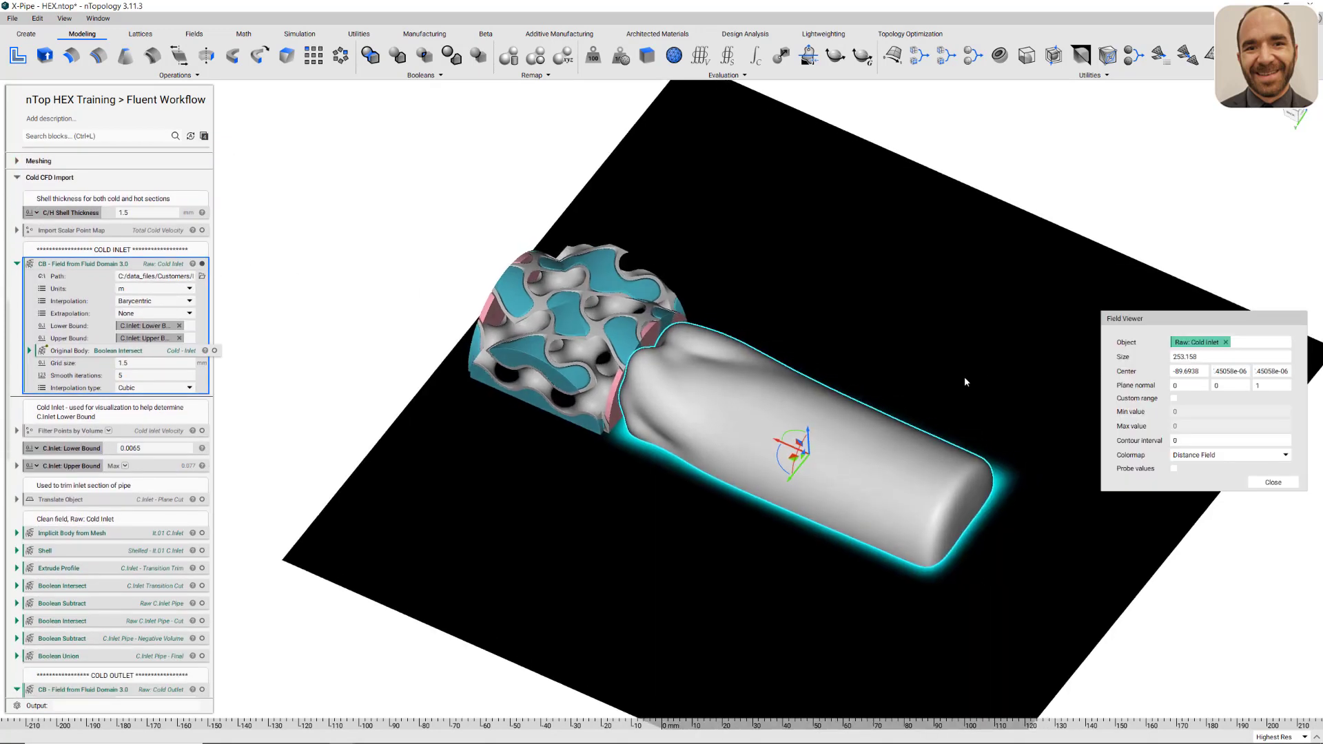
{"action": "middle_click_drag", "start_coordinate": [975, 430], "coordinate": [908, 340]}
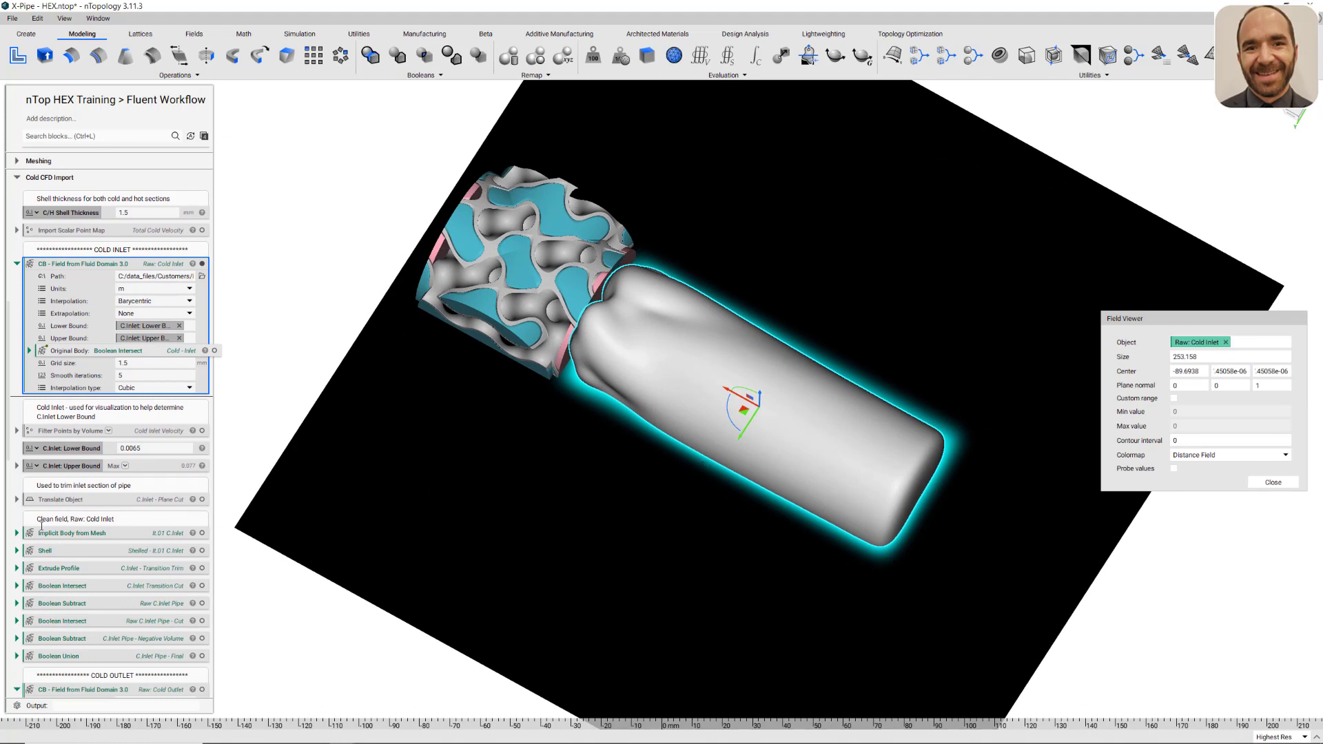
{"action": "left_click", "coordinate": [16, 534]}
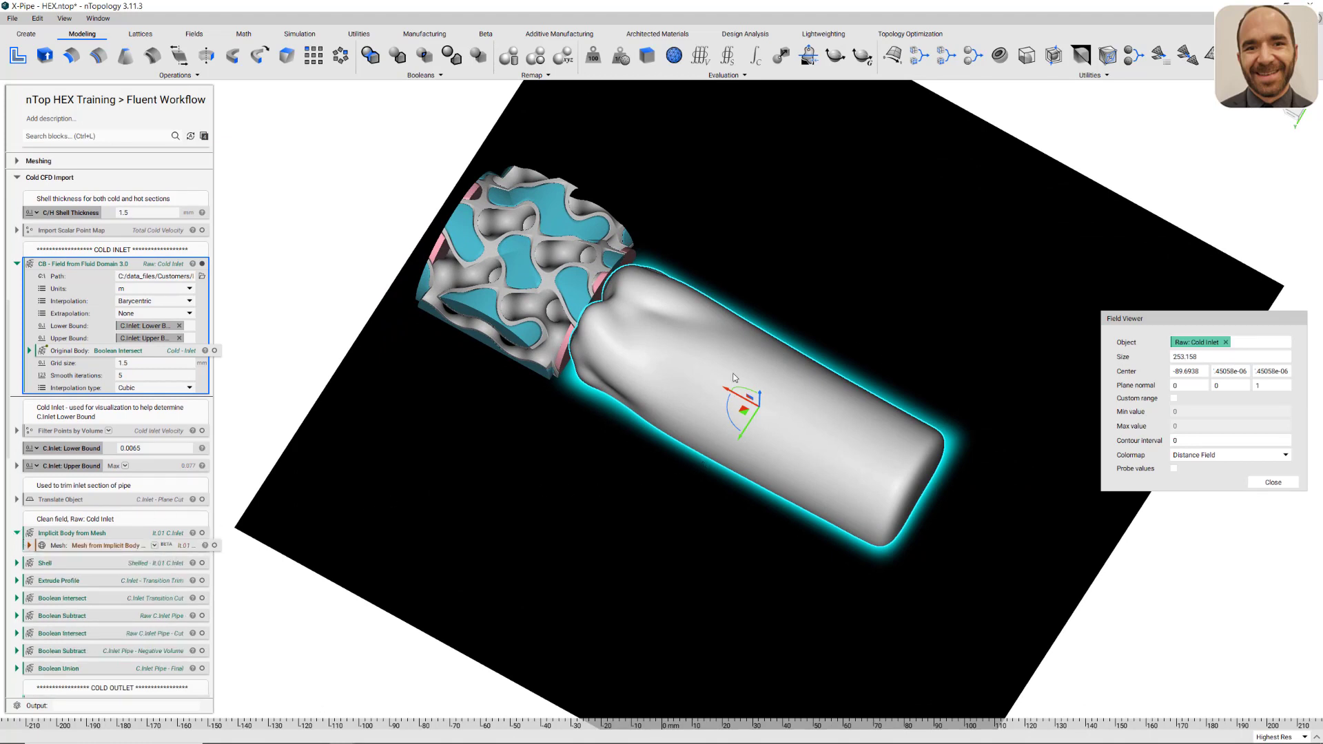
{"action": "left_click", "coordinate": [121, 535]}
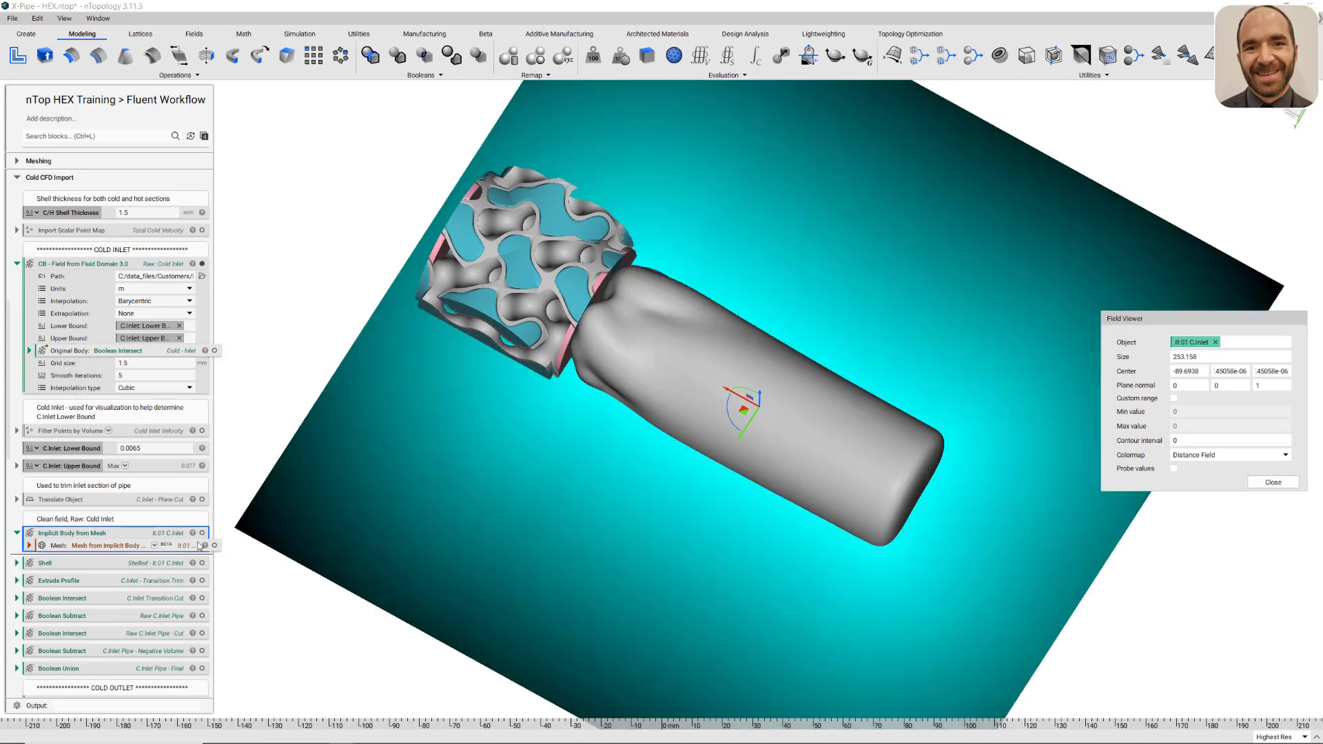
{"action": "left_click", "coordinate": [167, 564]}
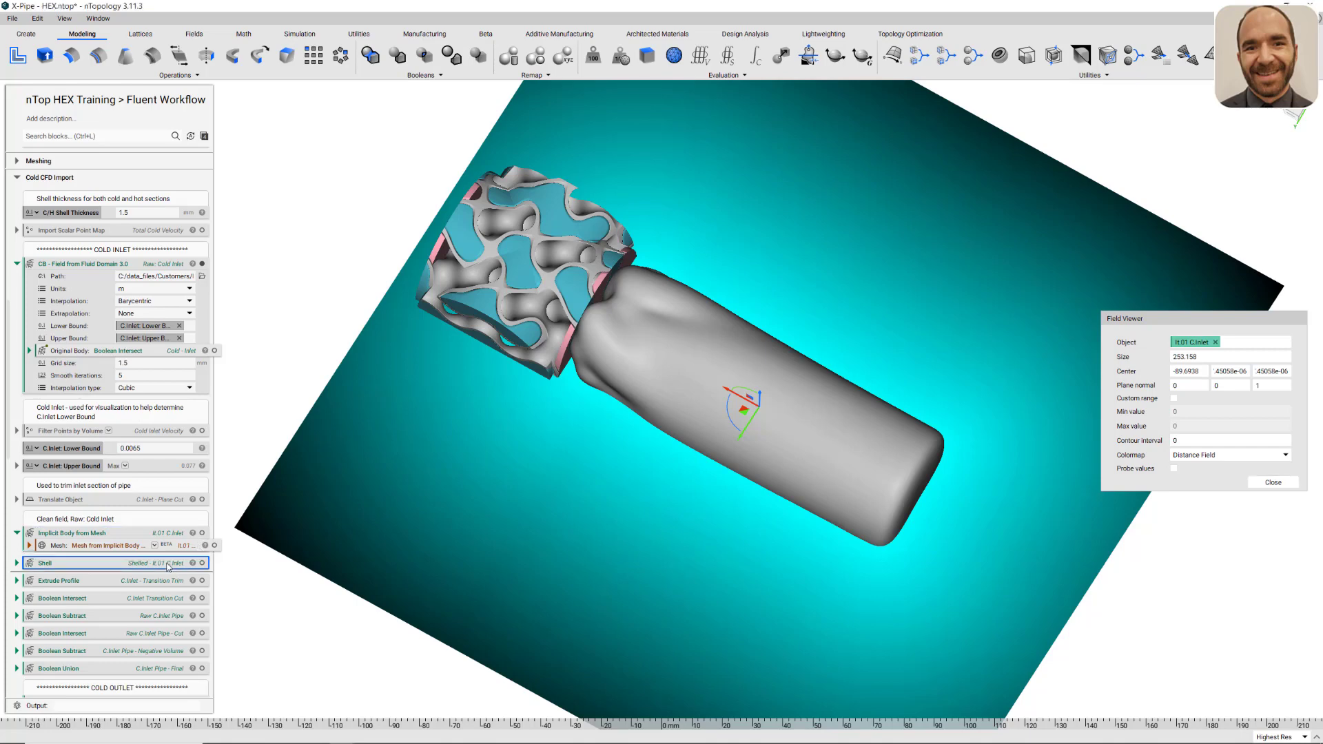
{"action": "left_click", "coordinate": [202, 563]}
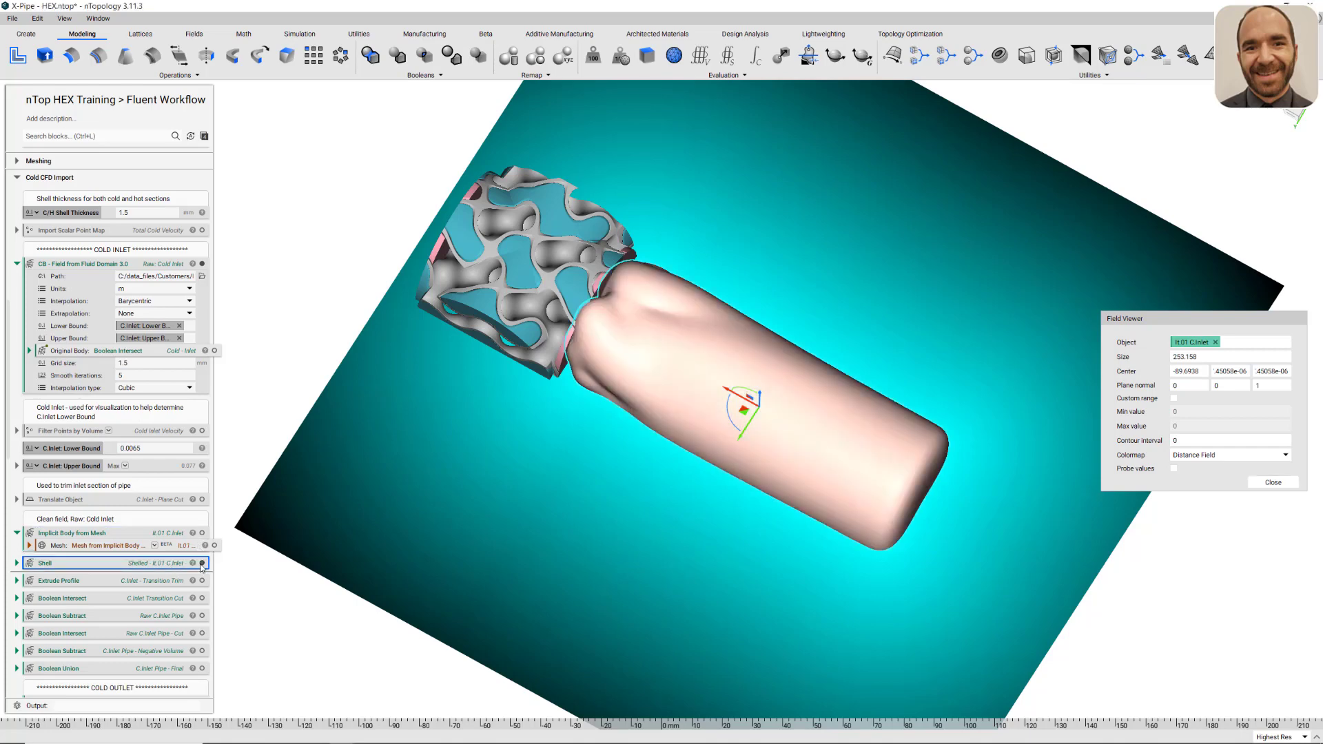
Section the model and inspect the shelled pipe wall, expanding the Shell step's thickness and direction
{"action": "key", "text": "ctrl+shift+x"}
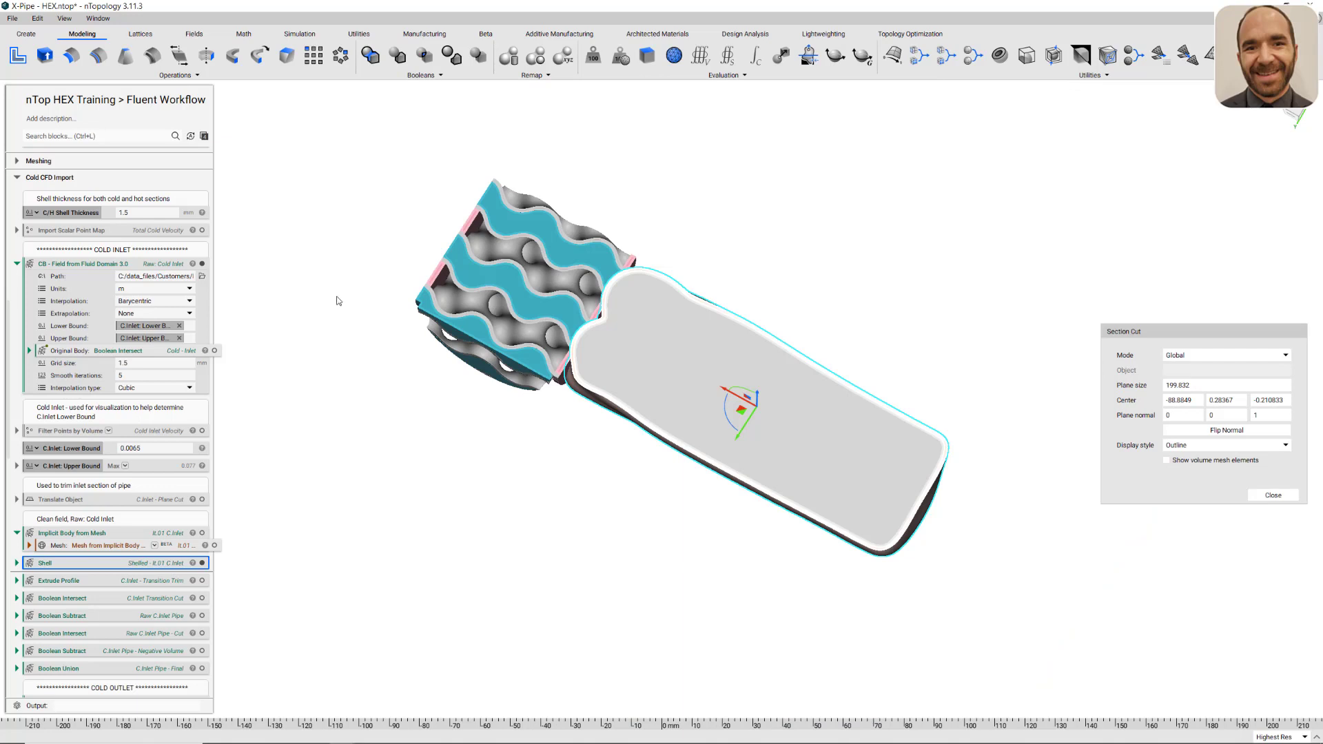
{"action": "right_click_drag", "start_coordinate": [337, 296], "coordinate": [365, 240]}
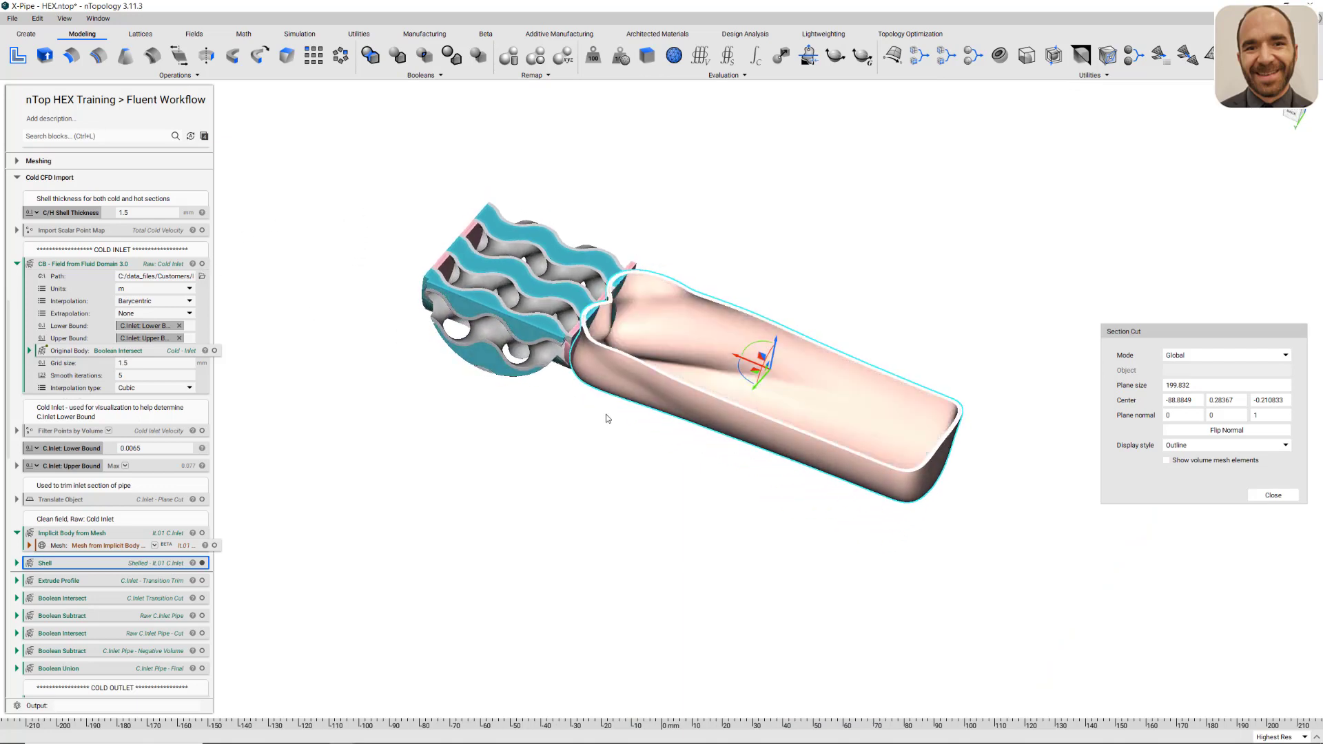
{"action": "right_click_drag", "start_coordinate": [635, 449], "coordinate": [627, 476]}
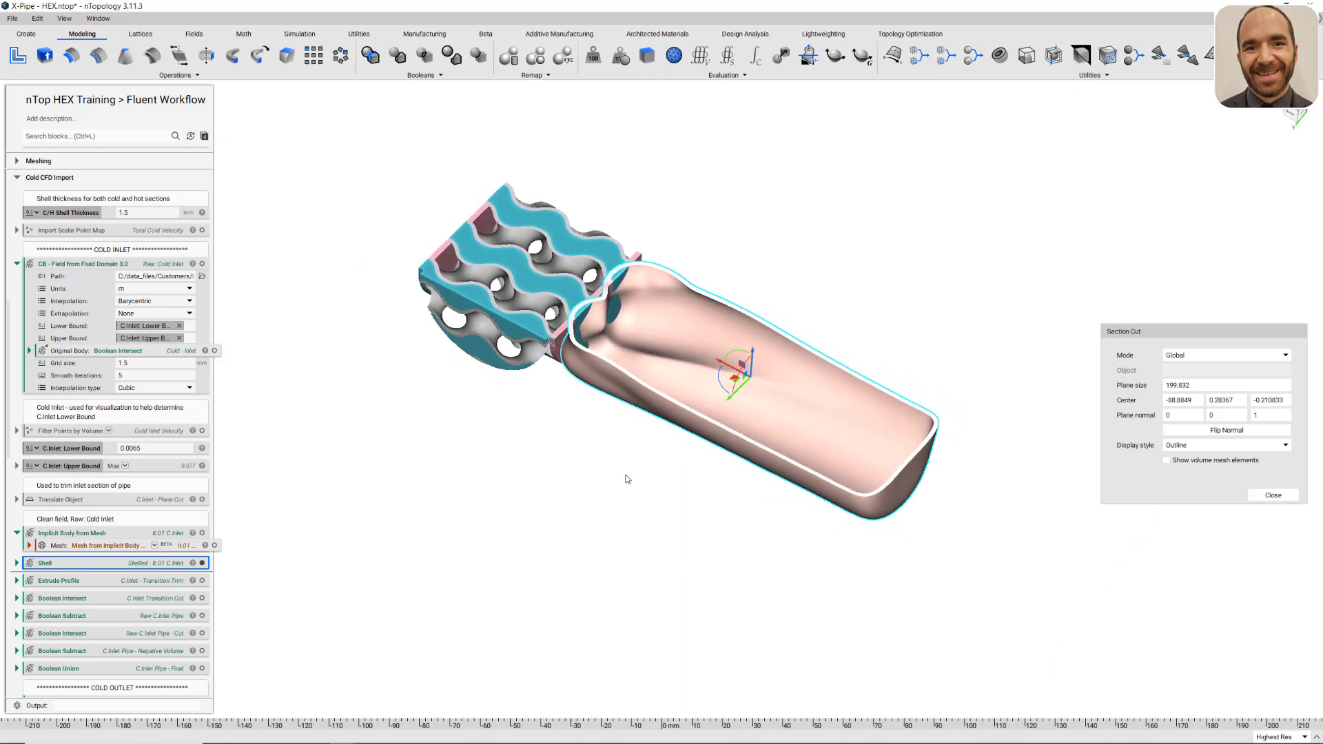
{"action": "scroll", "coordinate": [632, 480], "scroll_direction": "up", "scroll_amount": 2}
{"action": "scroll", "coordinate": [632, 480], "scroll_direction": "up", "scroll_amount": 1}
{"action": "left_click", "coordinate": [17, 563]}
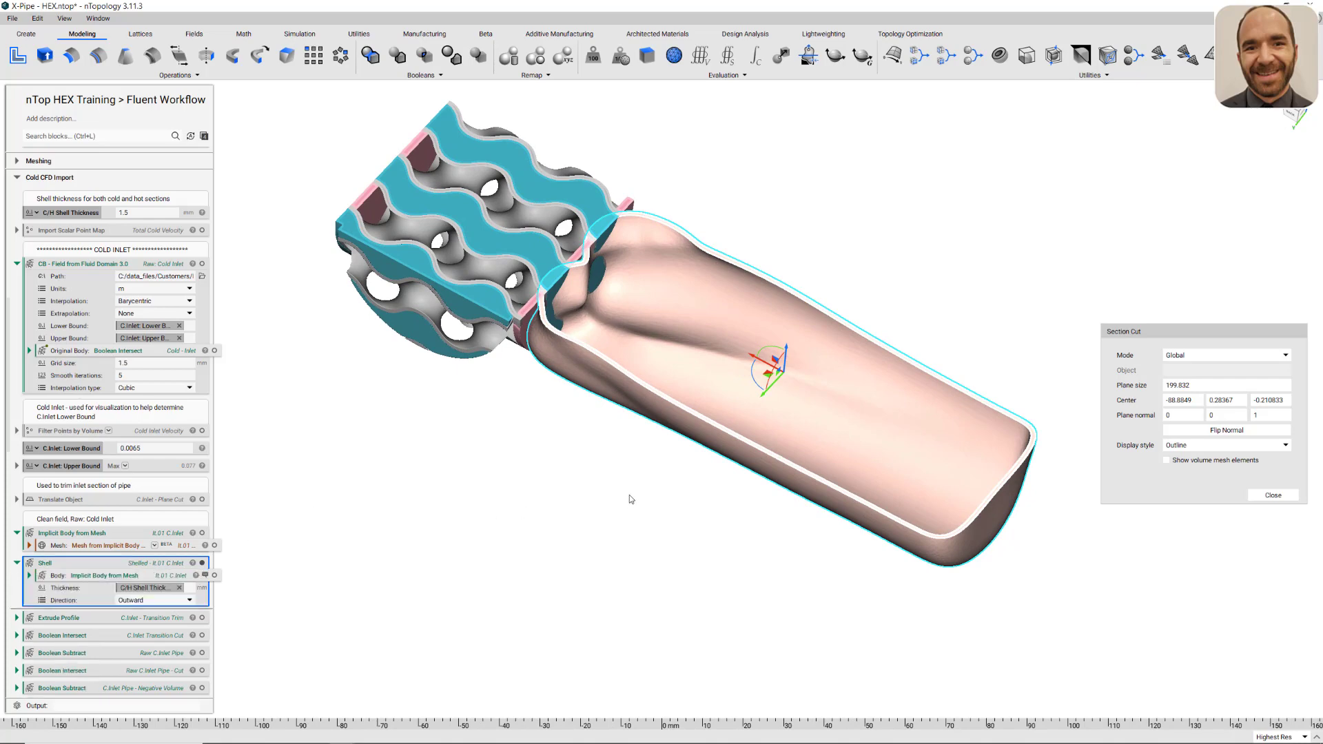
{"action": "middle_click_drag", "start_coordinate": [630, 494], "coordinate": [571, 499]}
{"action": "right_click_drag", "start_coordinate": [570, 498], "coordinate": [732, 662]}
{"action": "scroll", "coordinate": [549, 524], "scroll_direction": "up", "scroll_amount": 3}
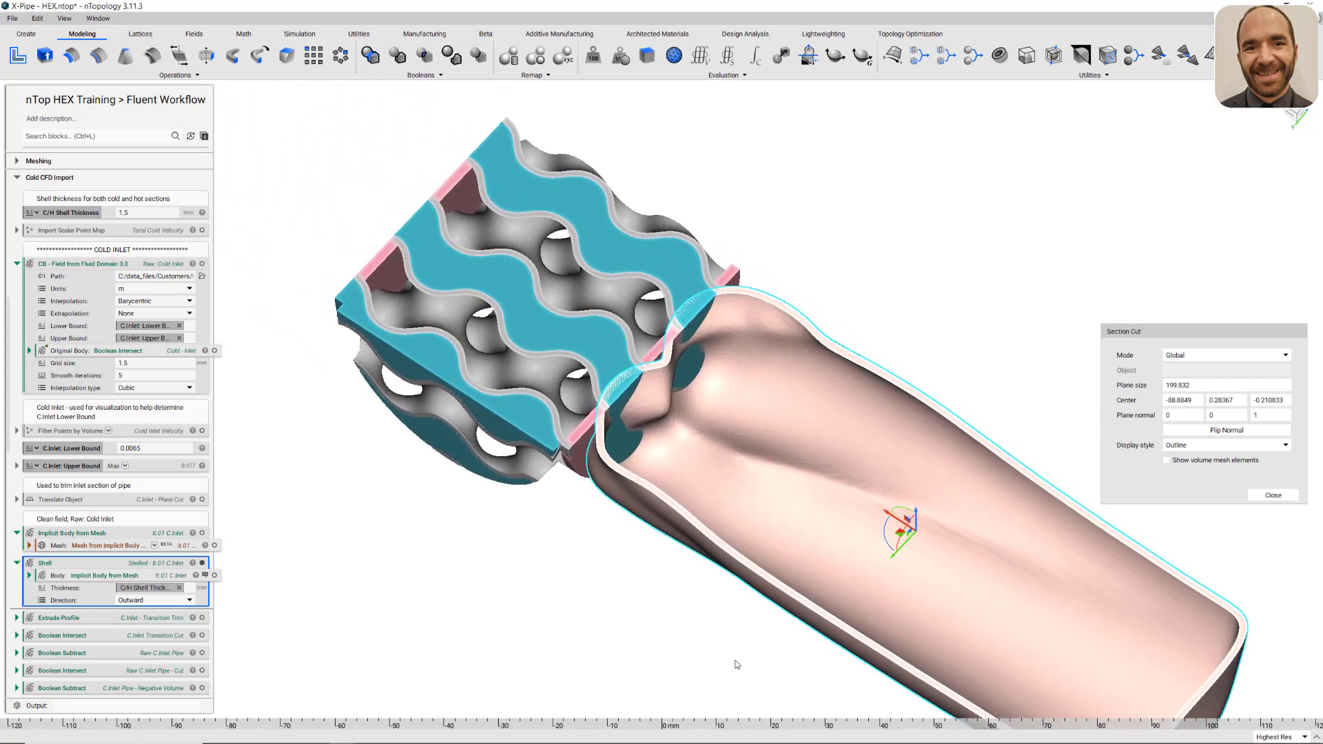
{"action": "scroll", "coordinate": [668, 506], "scroll_direction": "up", "scroll_amount": 1}
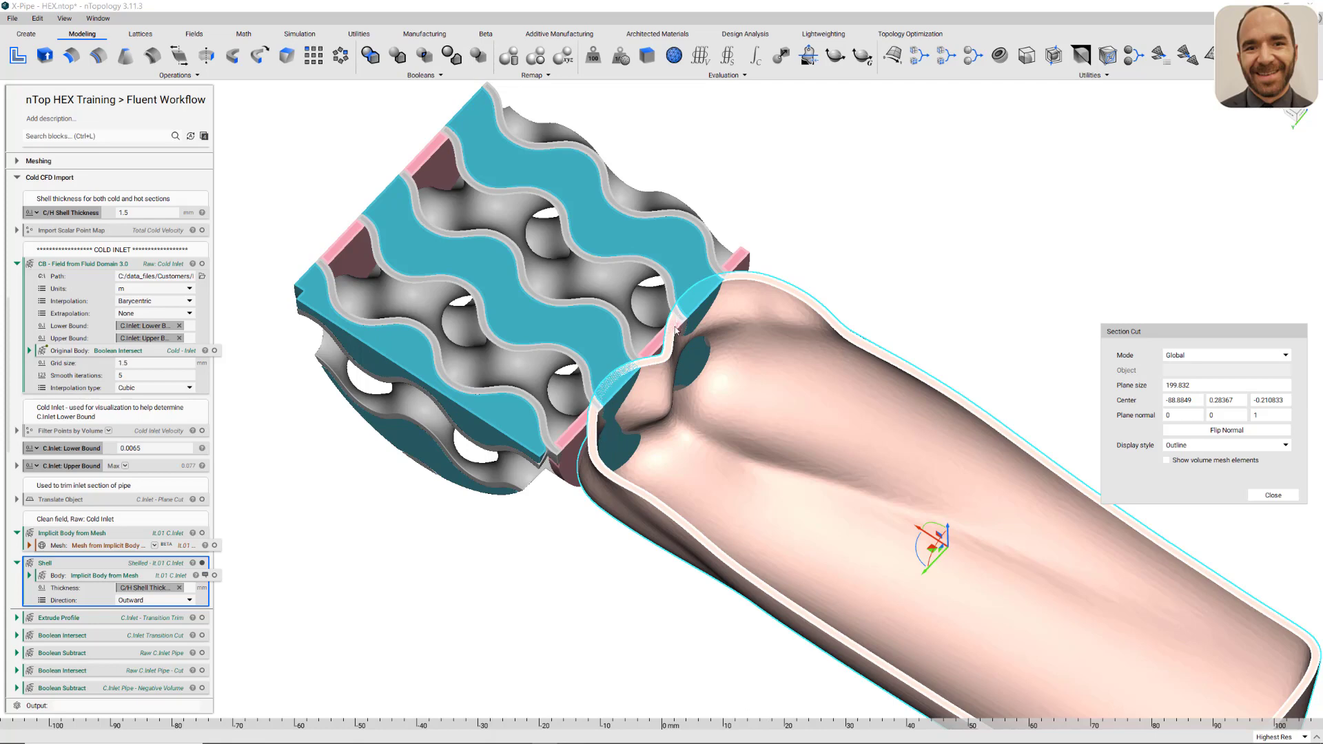
Expand the Boolean Subtract inputs and preview the Working Design Space body
{"action": "right_click_drag", "start_coordinate": [732, 308], "coordinate": [700, 271]}
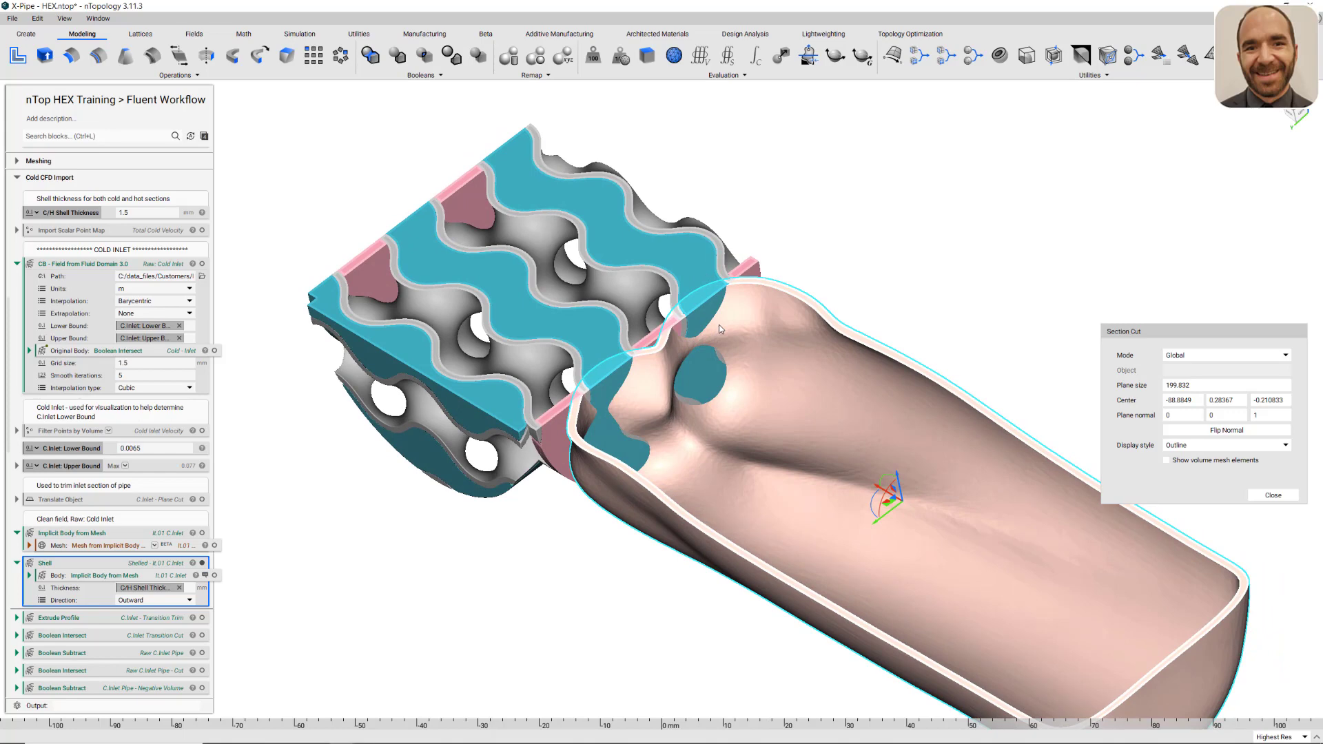
{"action": "left_click", "coordinate": [202, 653]}
{"action": "scroll", "coordinate": [214, 434], "scroll_direction": "down", "scroll_amount": 4}
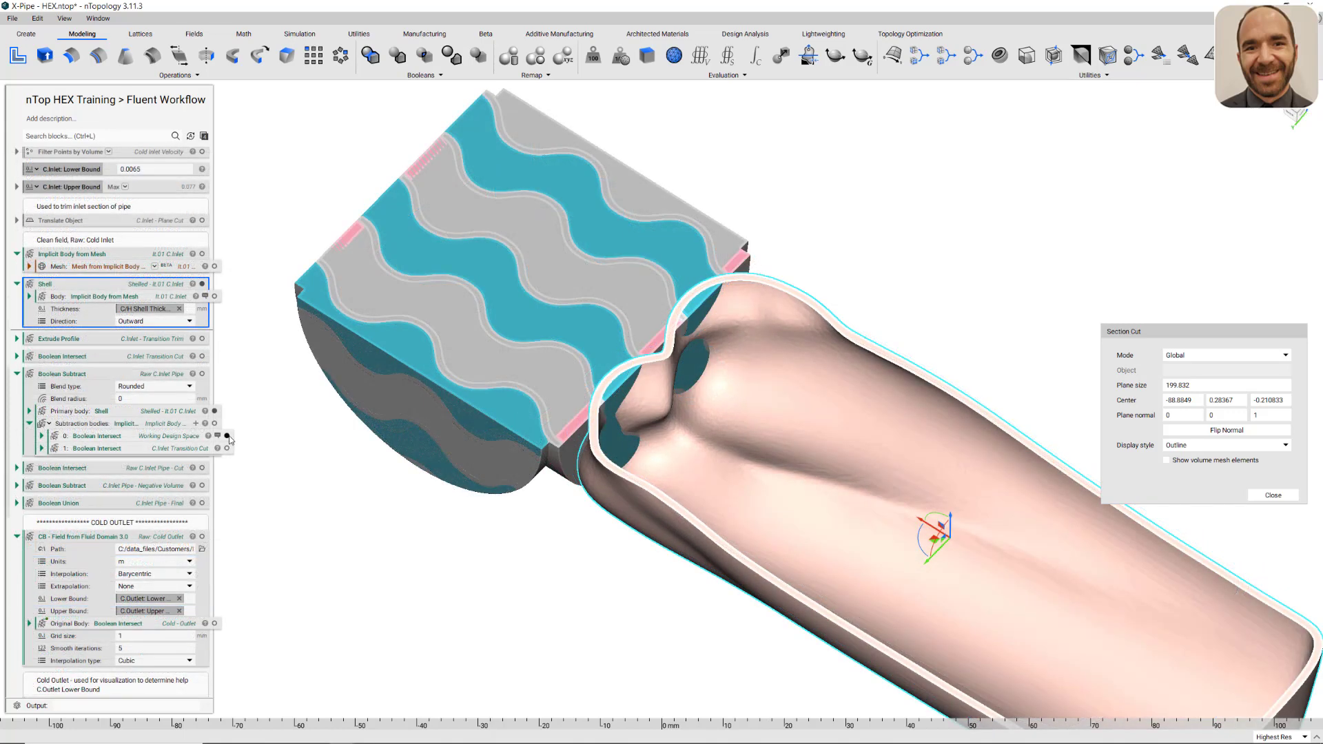
{"action": "left_click", "coordinate": [213, 437]}
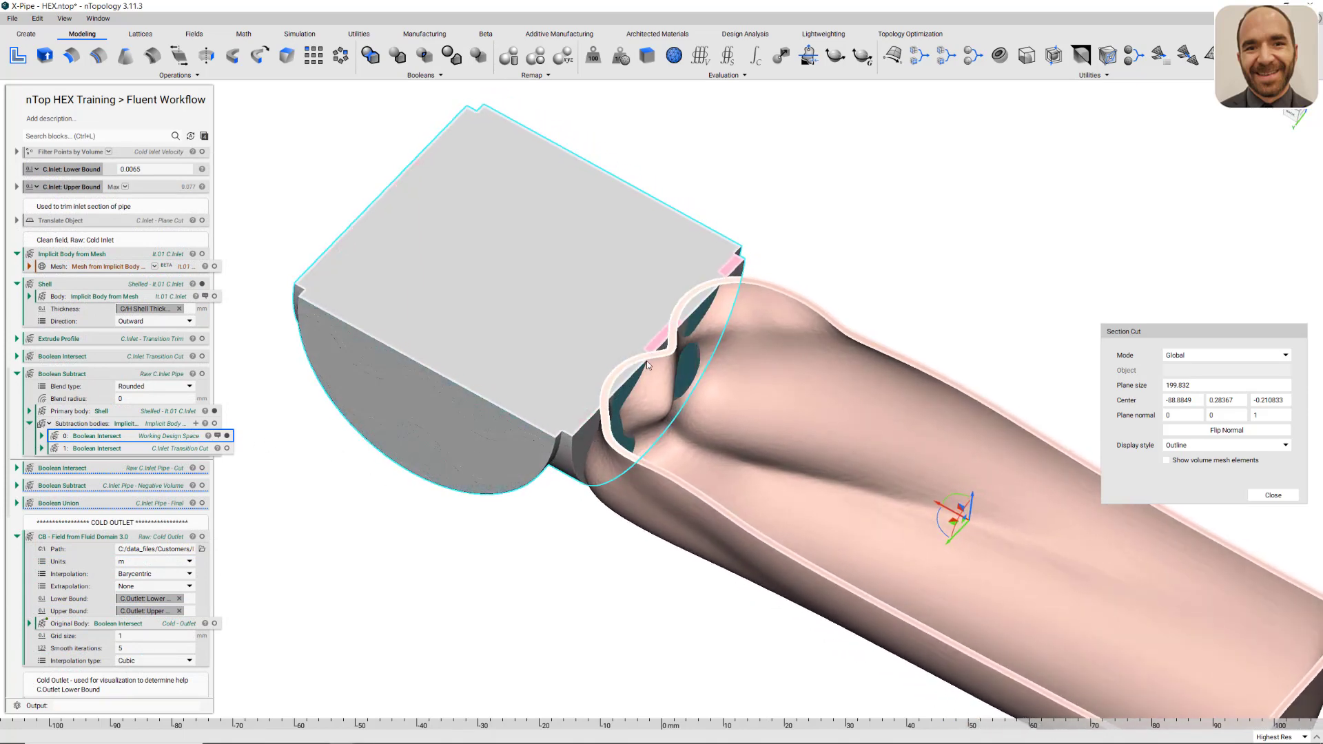
Toggle the working design space and green transition-cut blocks to compare them at the junction, then hide both
{"action": "right_click_drag", "start_coordinate": [704, 320], "coordinate": [673, 287]}
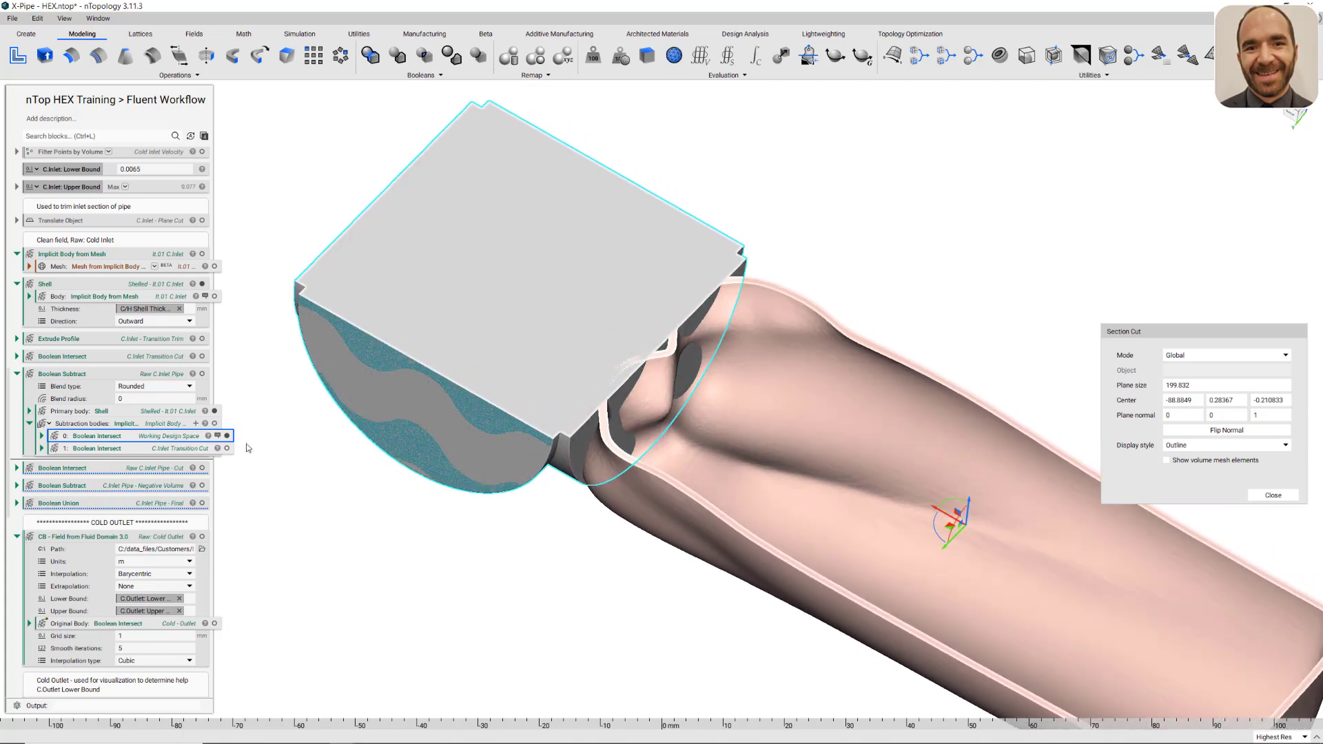
{"action": "left_click", "coordinate": [227, 436]}
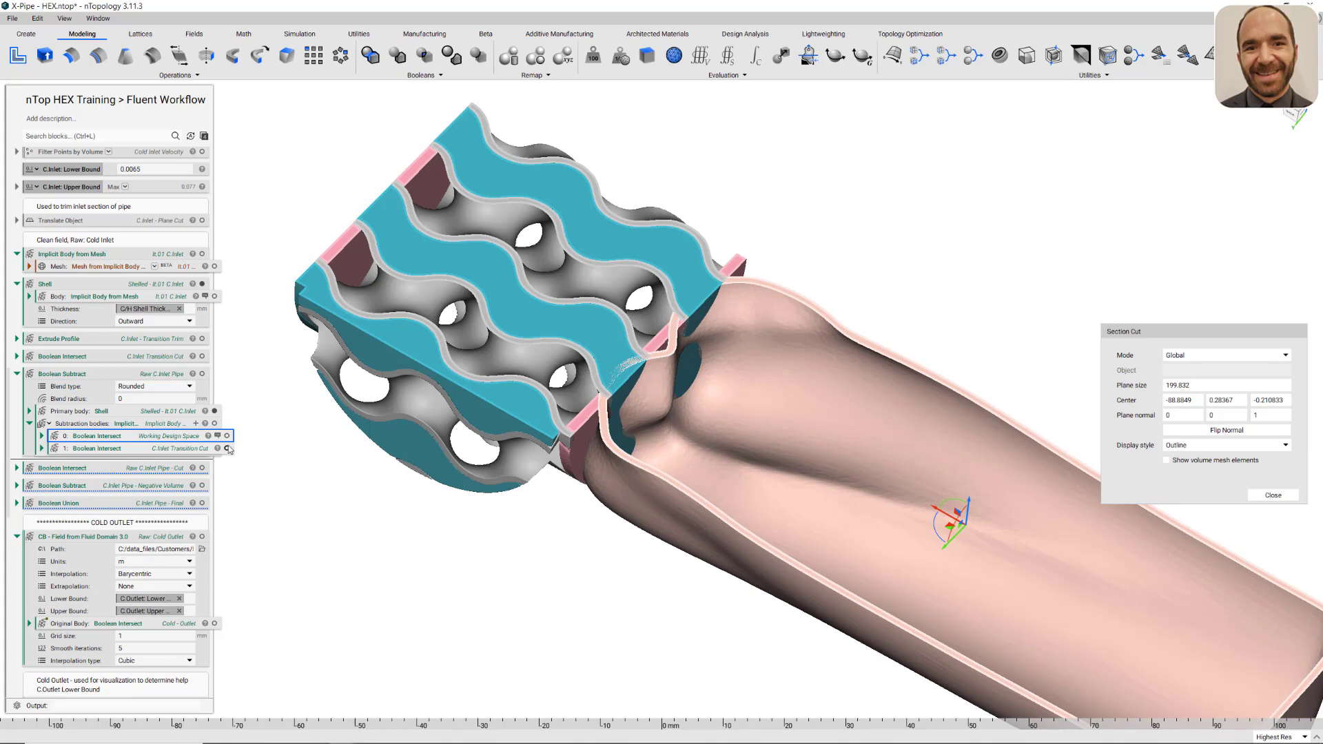
{"action": "left_click", "coordinate": [226, 449]}
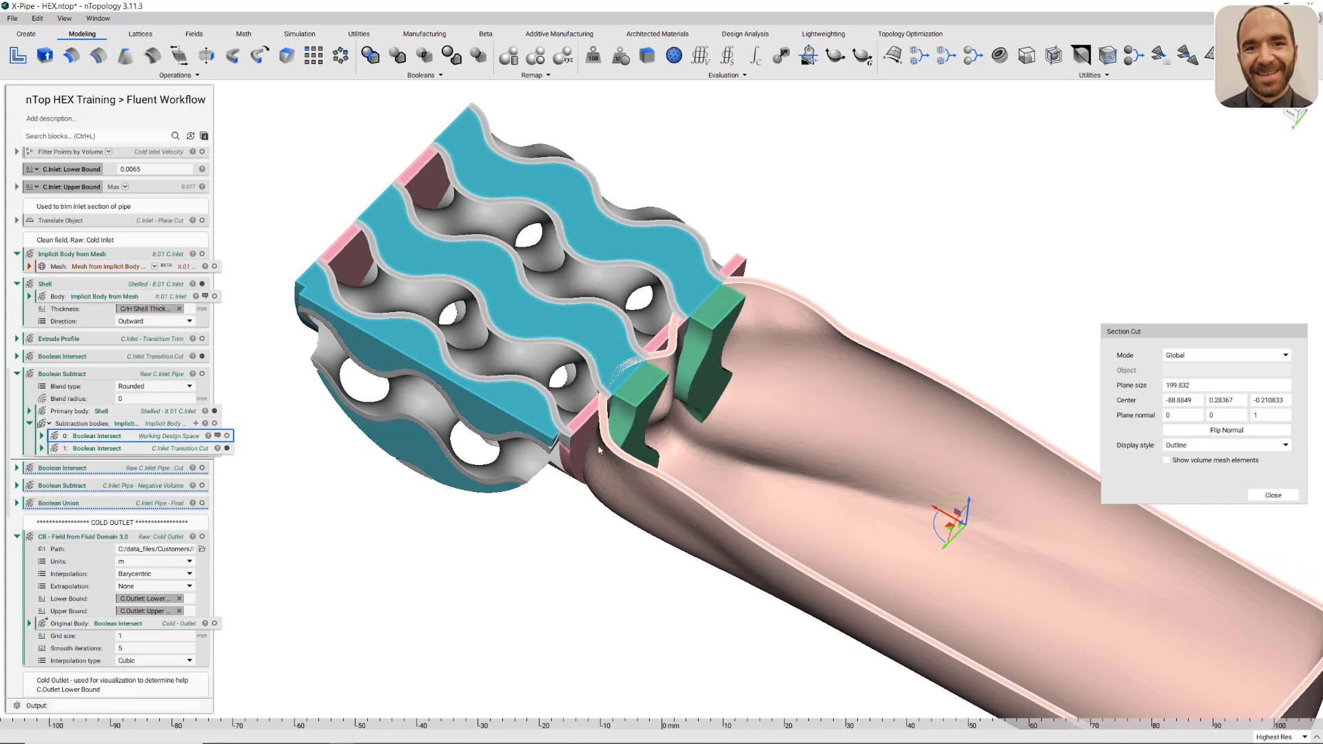
{"action": "scroll", "coordinate": [599, 450], "scroll_direction": "up", "scroll_amount": 5}
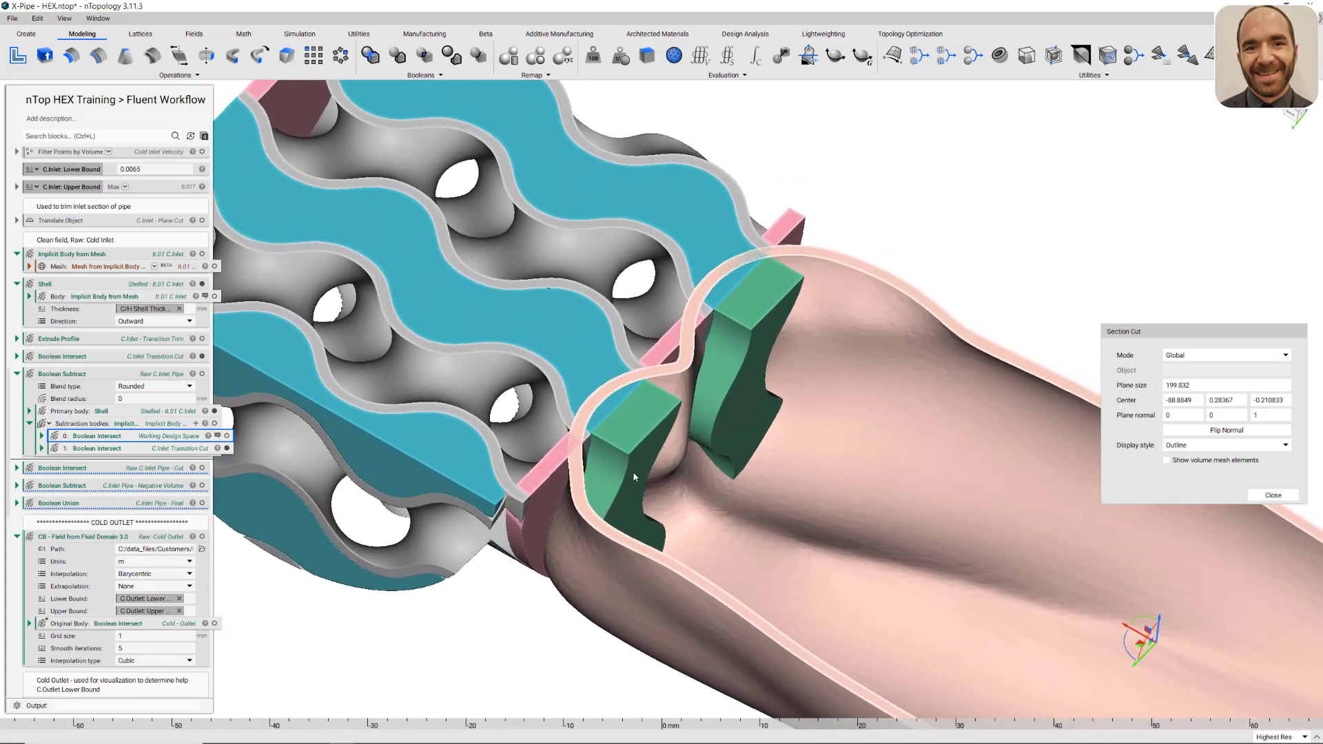
{"action": "right_click_drag", "start_coordinate": [634, 477], "coordinate": [564, 487]}
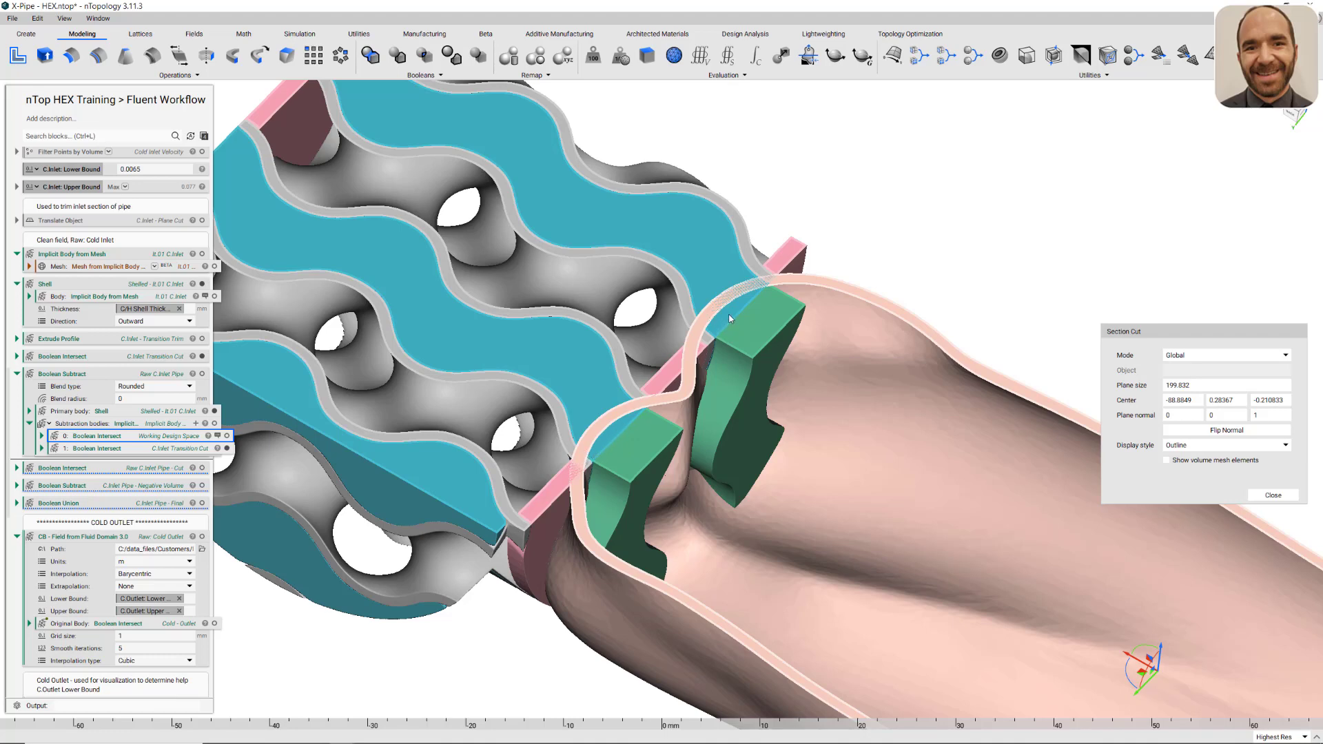
{"action": "left_click", "coordinate": [227, 436]}
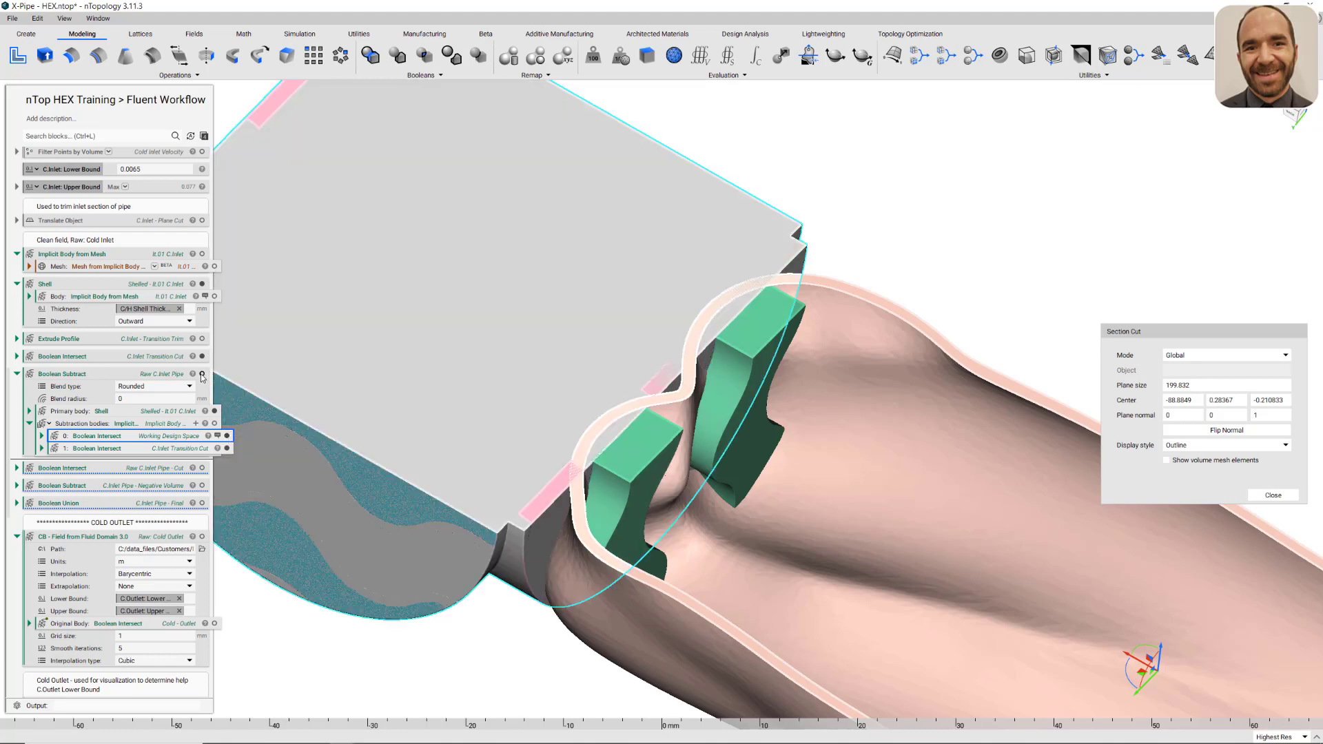
{"action": "left_click", "coordinate": [226, 436]}
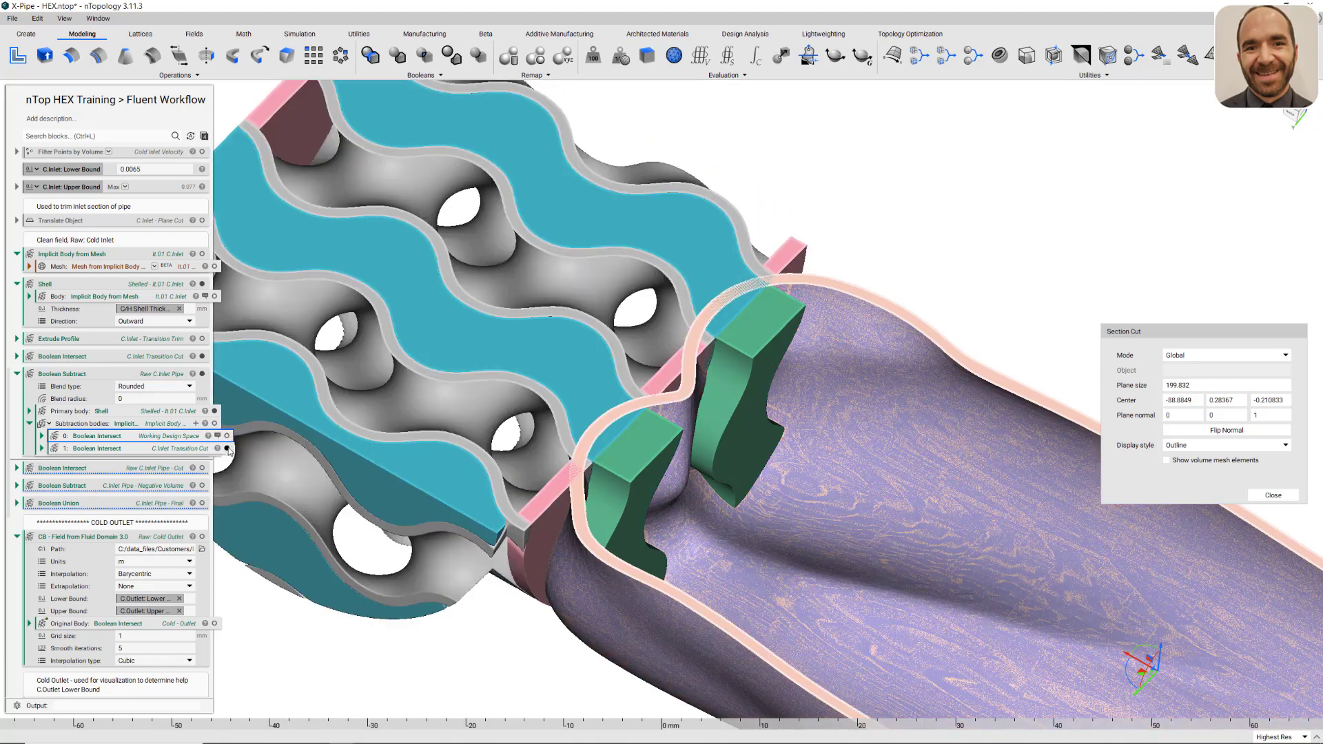
{"action": "left_click", "coordinate": [227, 448]}
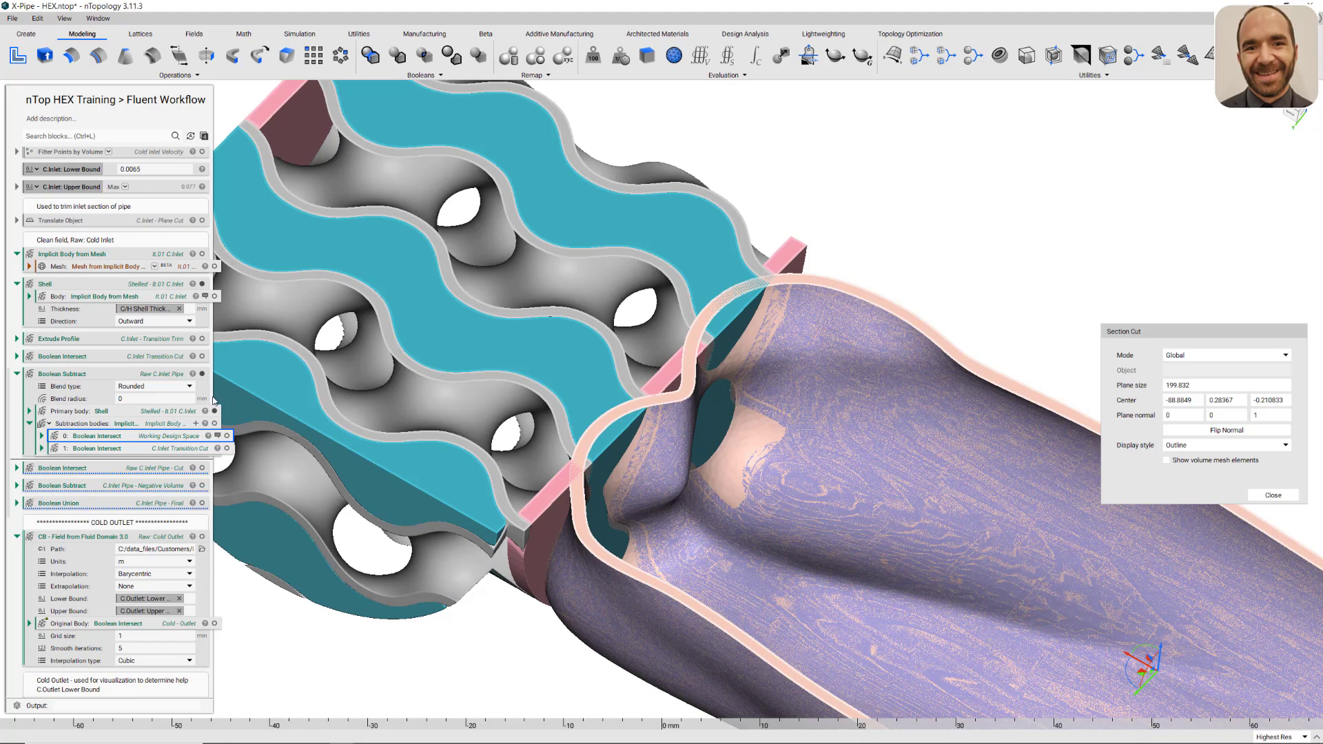
Zoom out and turn on the Hollow X Pipe body around the gyroid core and trimmed inlet
{"action": "scroll", "coordinate": [244, 416], "scroll_direction": "down", "scroll_amount": 3}
{"action": "scroll", "coordinate": [263, 441], "scroll_direction": "down", "scroll_amount": 3}
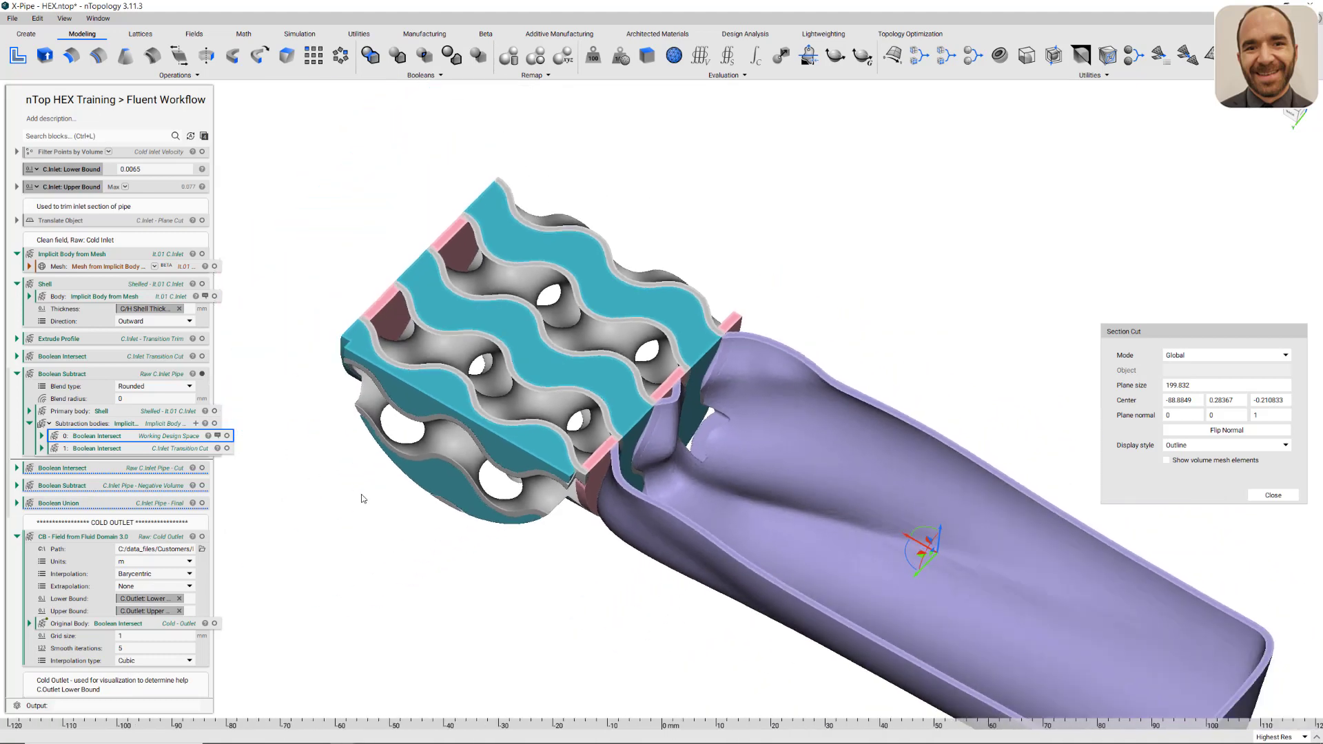
{"action": "right_click_drag", "start_coordinate": [522, 488], "coordinate": [472, 507]}
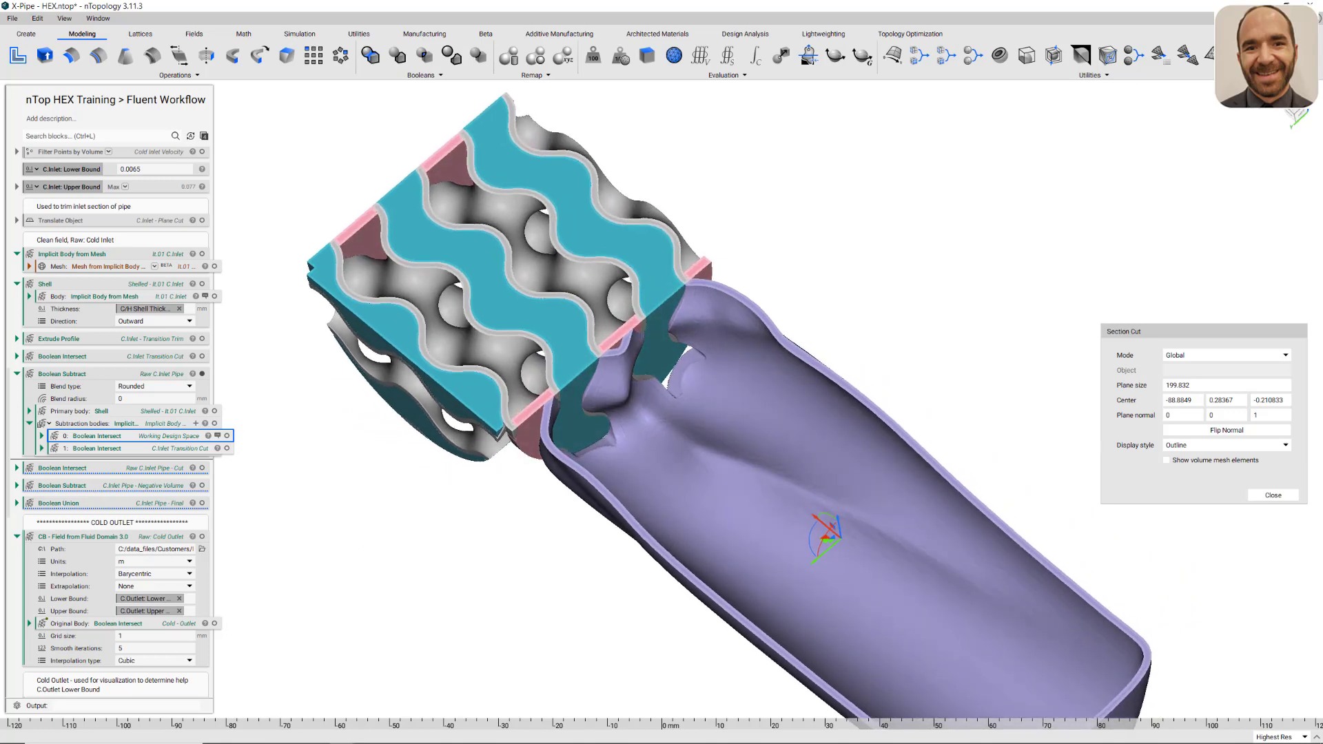
{"action": "scroll", "coordinate": [480, 602], "scroll_direction": "down", "scroll_amount": 2}
{"action": "scroll", "coordinate": [480, 602], "scroll_direction": "down", "scroll_amount": 1}
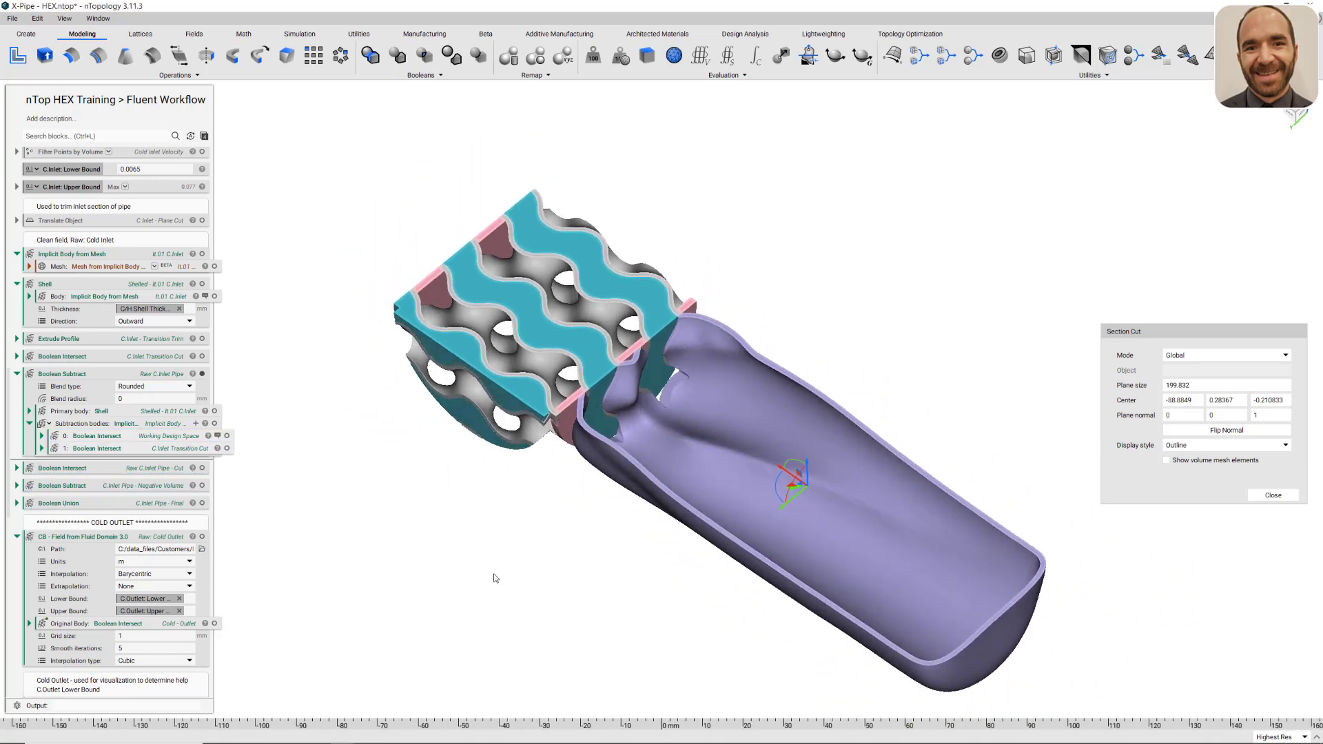
{"action": "scroll", "coordinate": [143, 376], "scroll_direction": "up", "scroll_amount": 10}
{"action": "scroll", "coordinate": [143, 376], "scroll_direction": "up", "scroll_amount": 10}
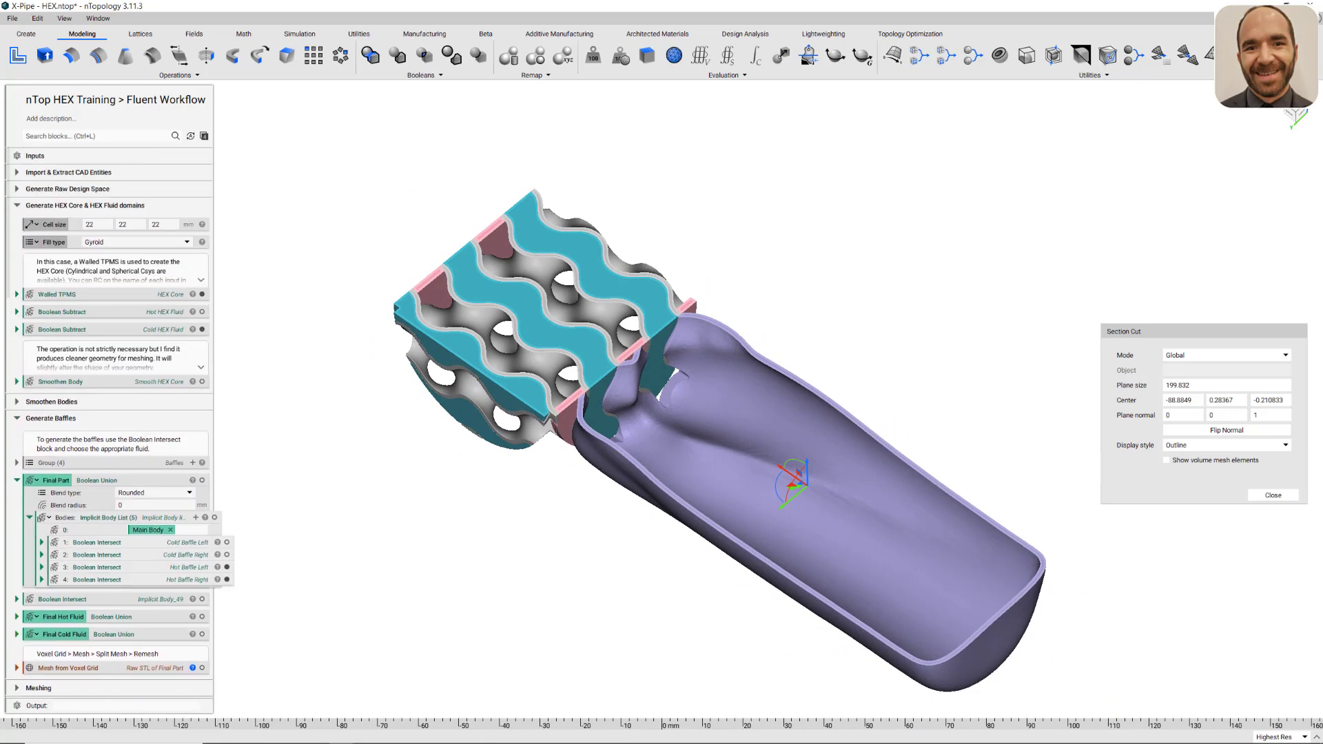
{"action": "left_click", "coordinate": [203, 364]}
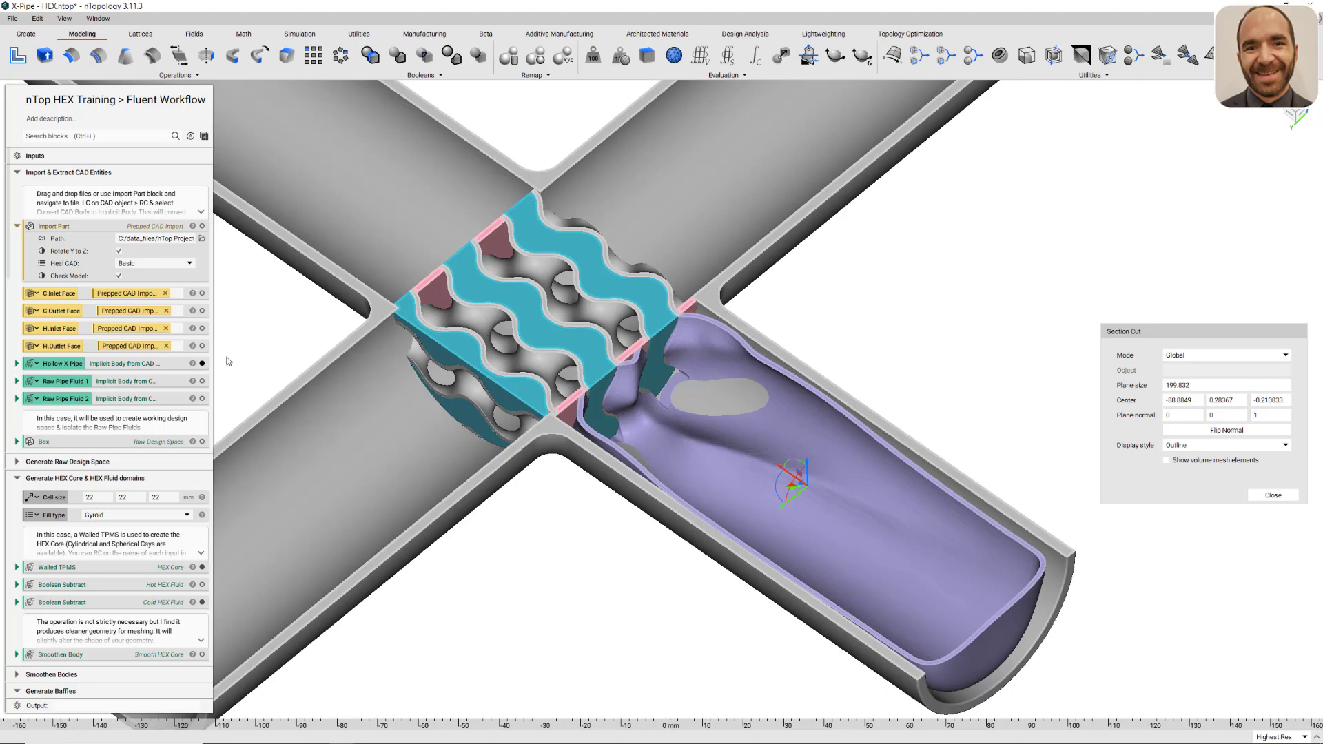
{"action": "scroll", "coordinate": [892, 355], "scroll_direction": "down", "scroll_amount": 2}
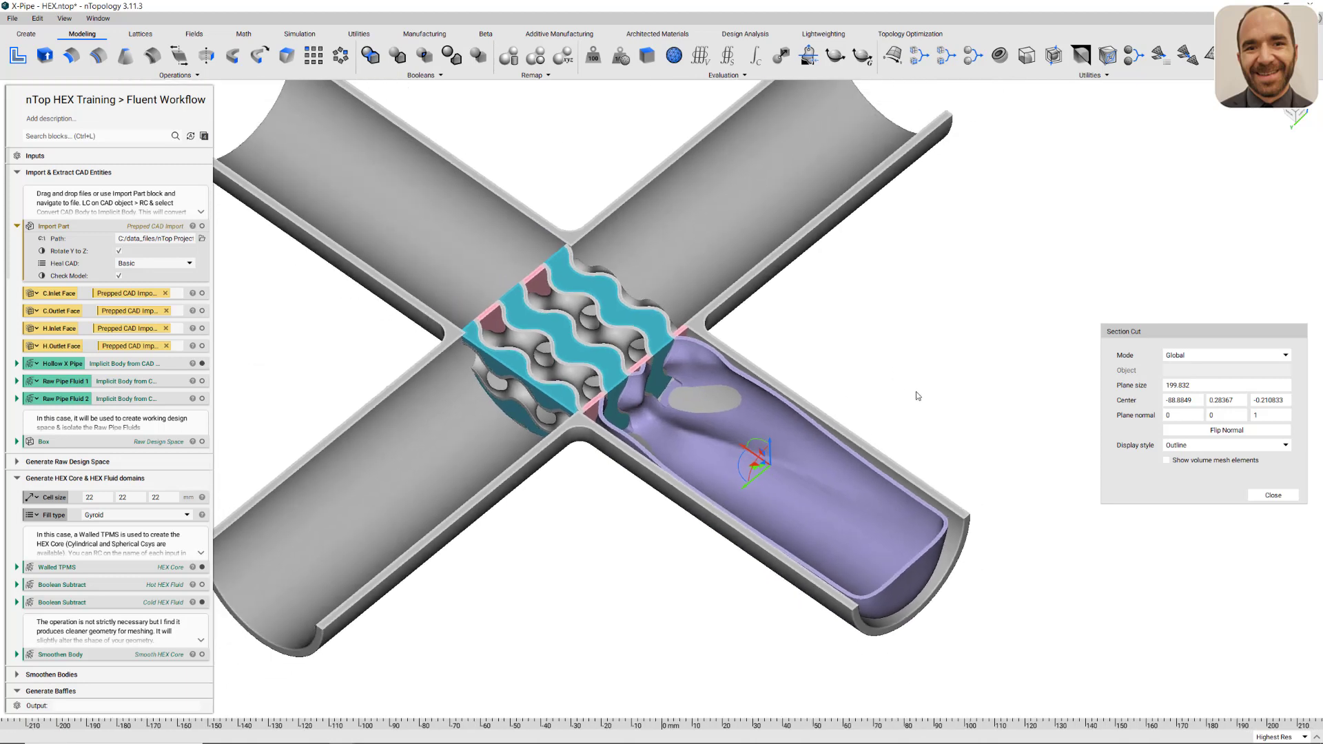
{"action": "right_click_drag", "start_coordinate": [918, 396], "coordinate": [971, 380]}
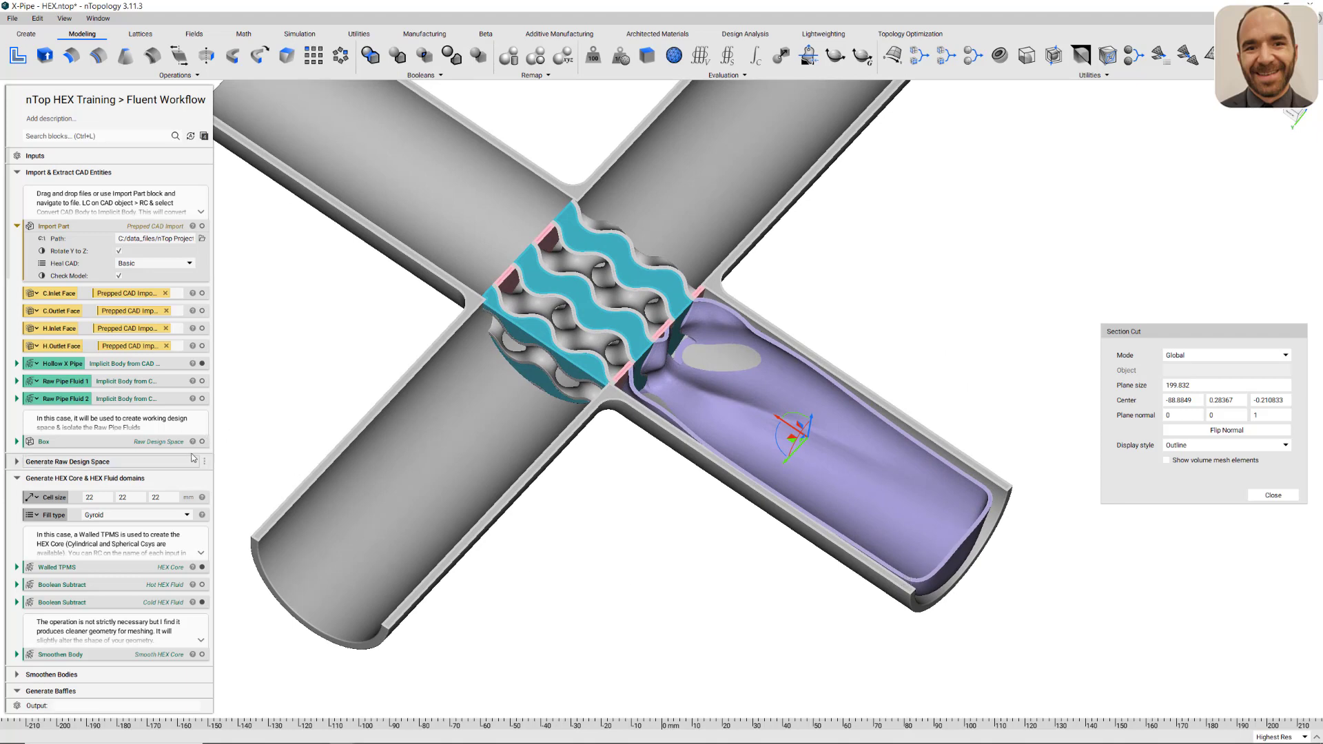
Show the C.Inlet Plane Cut, hide the raw cold inlet pipe and display the trimmed inlet pipe
{"action": "scroll", "coordinate": [193, 461], "scroll_direction": "down", "scroll_amount": 7}
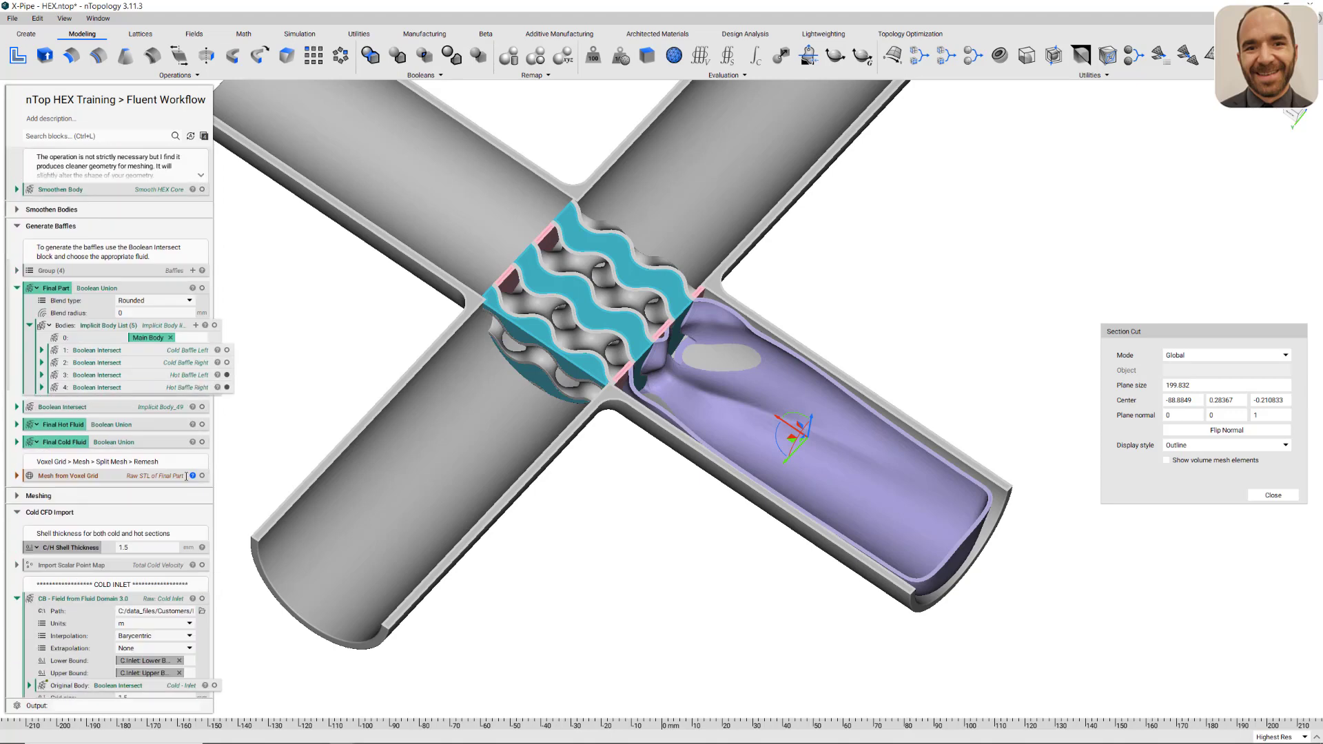
{"action": "scroll", "coordinate": [186, 476], "scroll_direction": "down", "scroll_amount": 10}
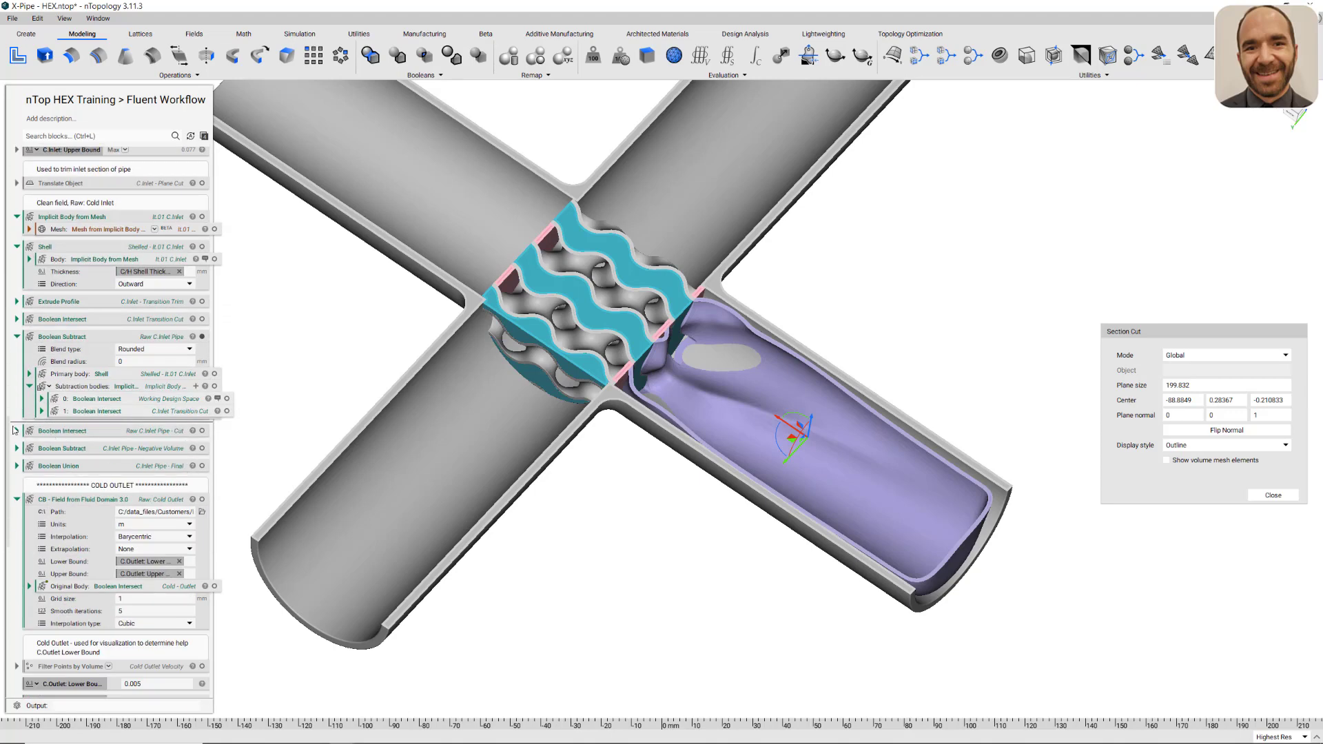
{"action": "left_click", "coordinate": [16, 431]}
{"action": "left_click", "coordinate": [227, 493]}
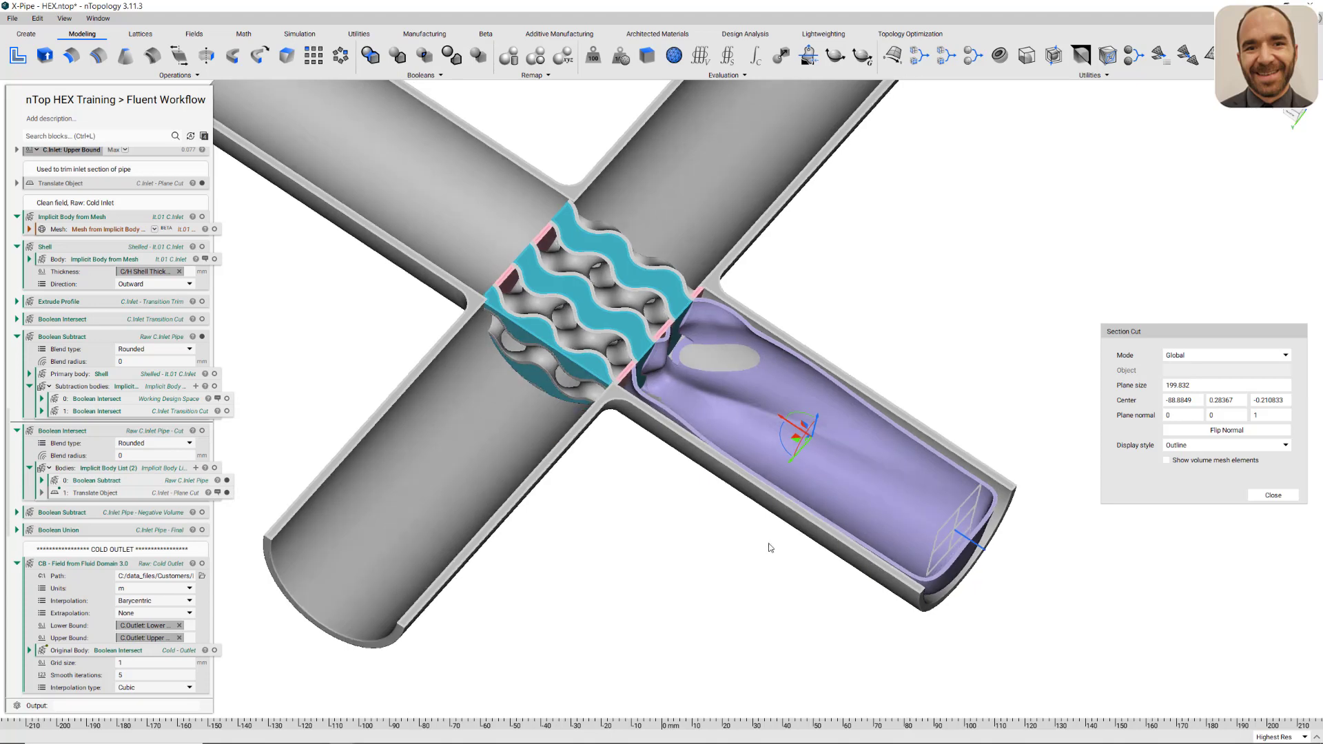
{"action": "right_click_drag", "start_coordinate": [770, 547], "coordinate": [576, 493]}
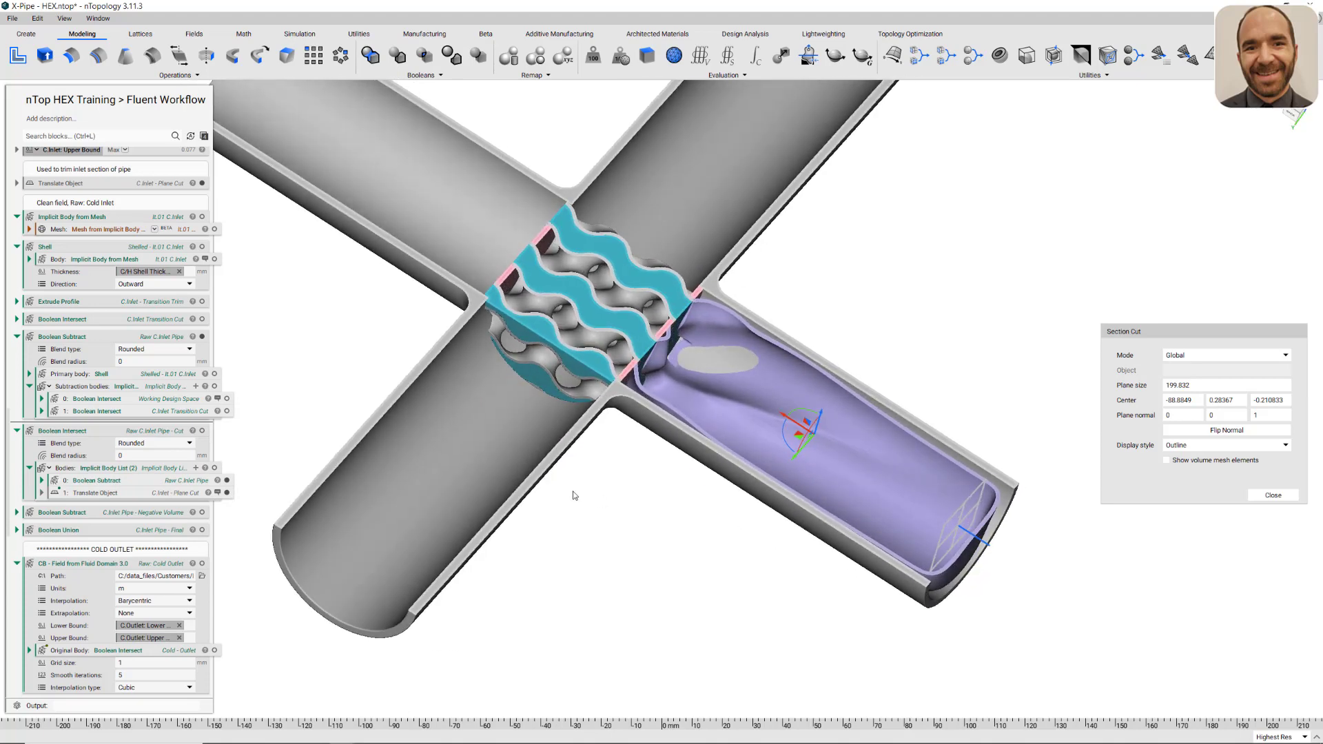
{"action": "left_click", "coordinate": [202, 337]}
{"action": "left_click", "coordinate": [202, 430]}
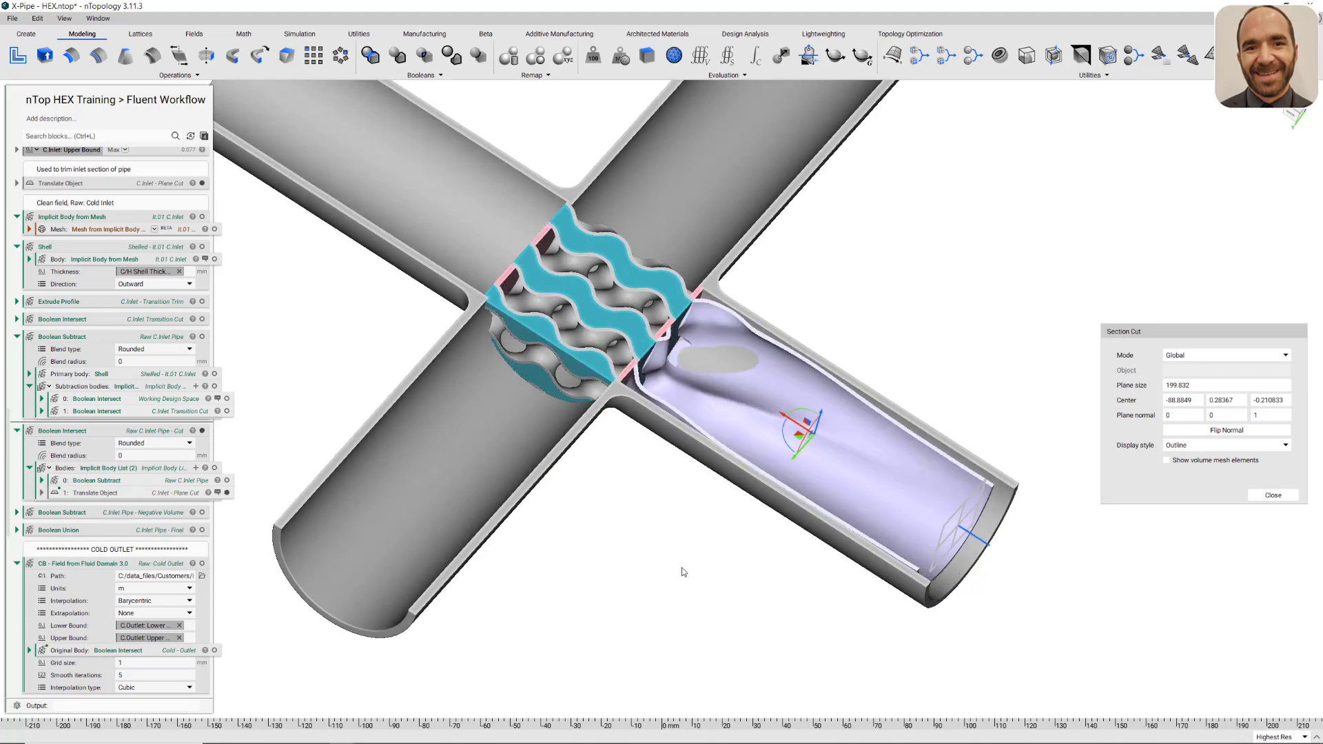
{"action": "right_click_drag", "start_coordinate": [685, 578], "coordinate": [660, 559]}
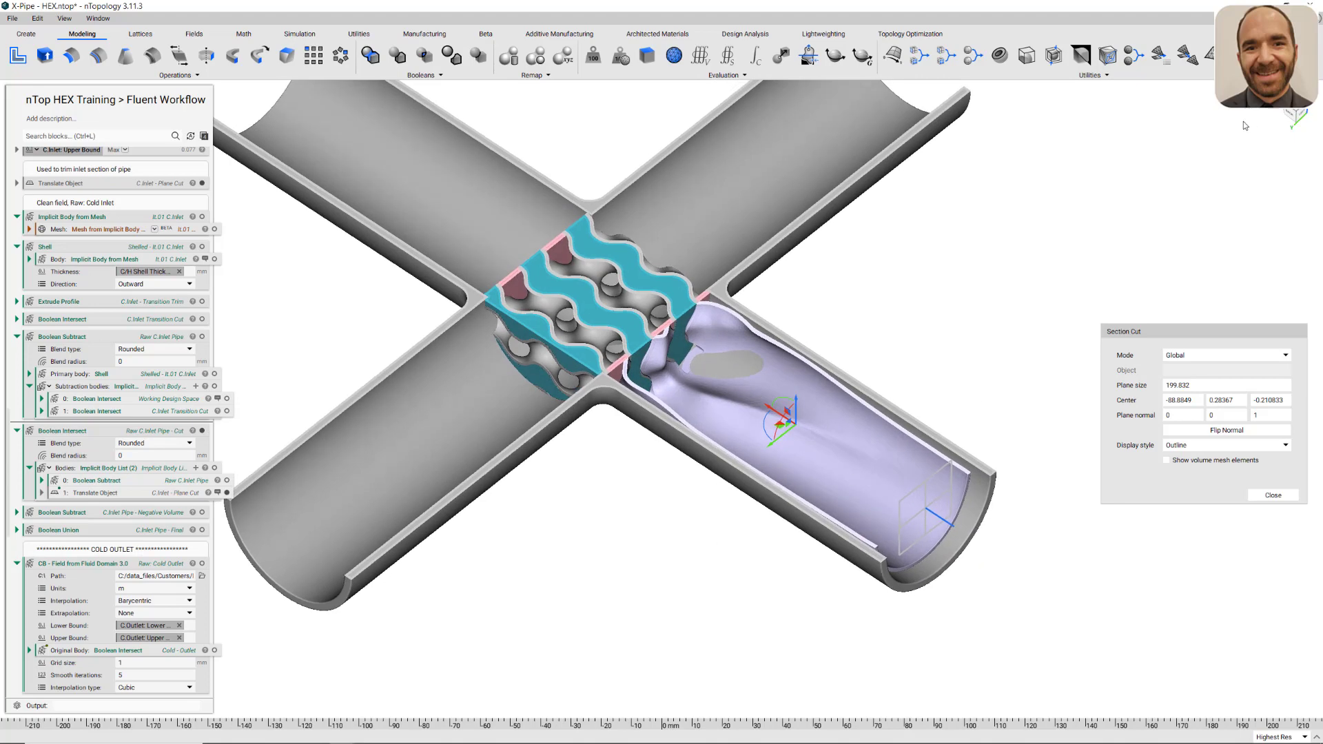
{"action": "left_click", "coordinate": [1296, 113]}
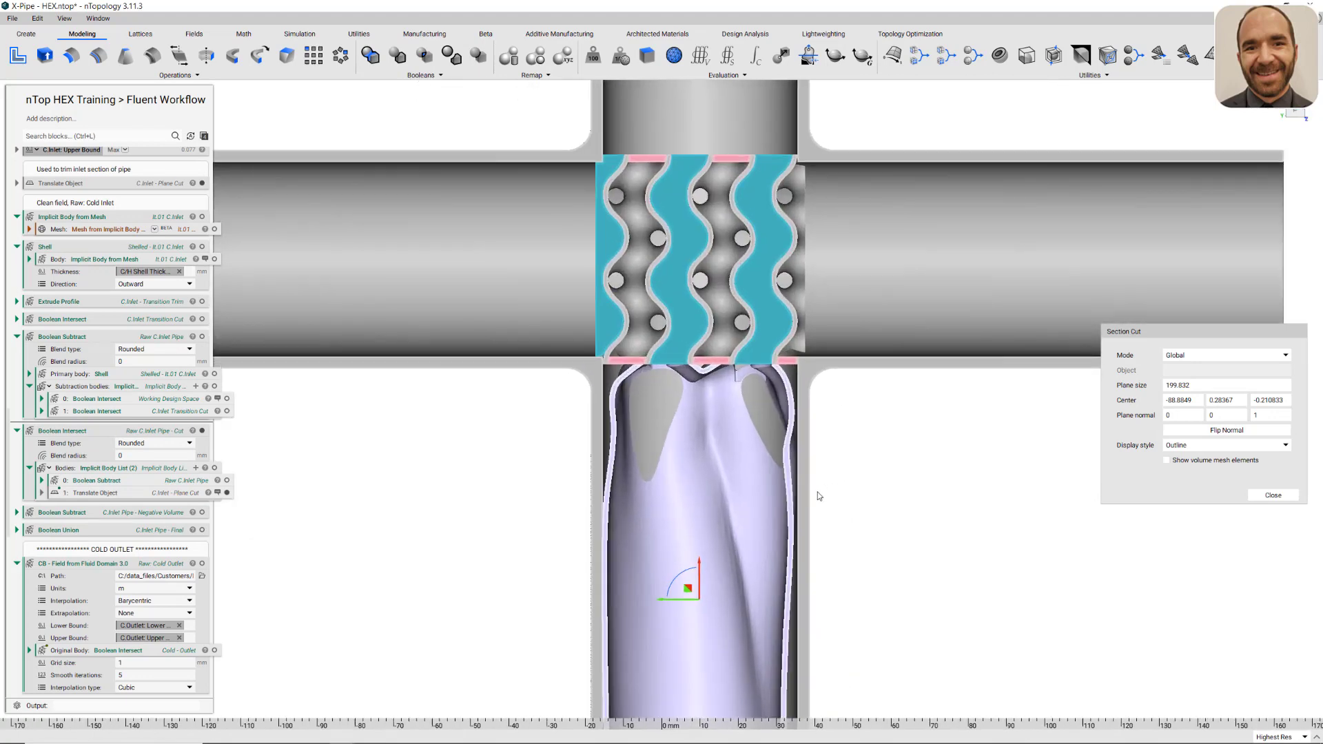
{"action": "scroll", "coordinate": [820, 495], "scroll_direction": "up", "scroll_amount": 3}
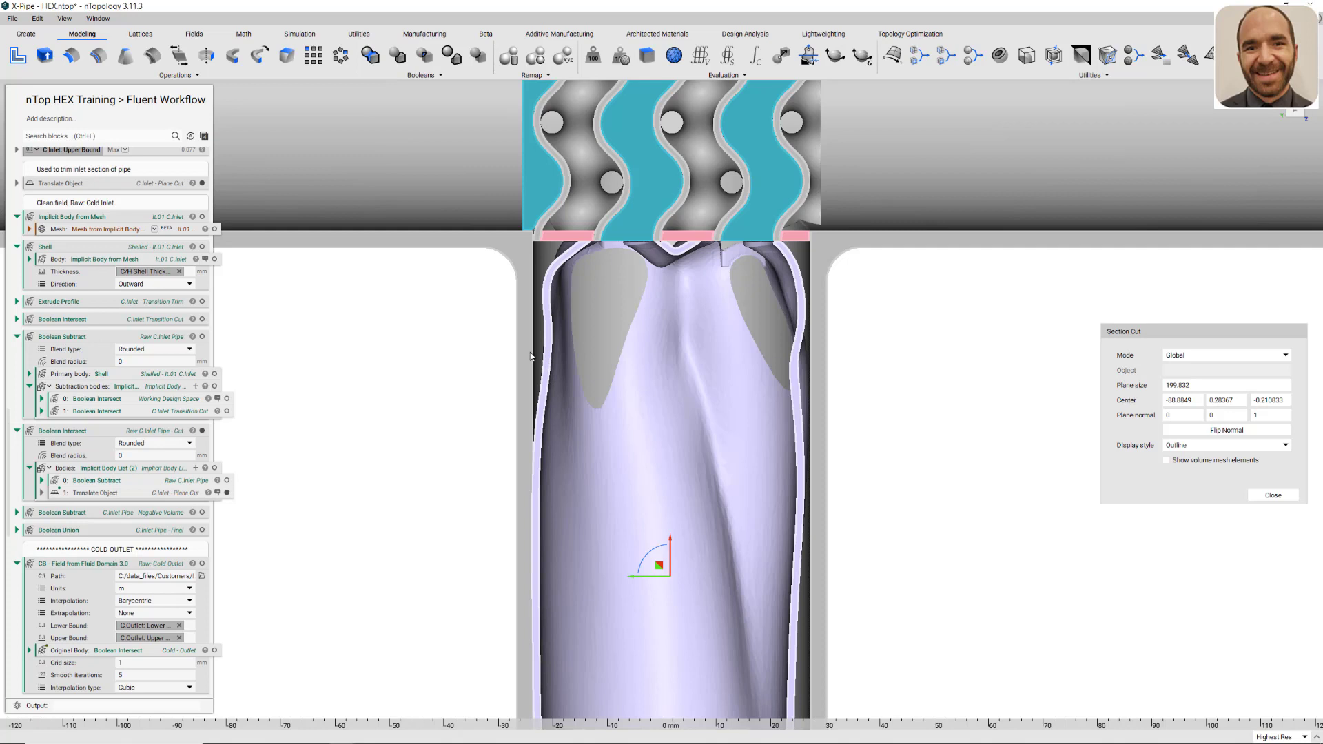
{"action": "scroll", "coordinate": [872, 376], "scroll_direction": "down", "scroll_amount": 5}
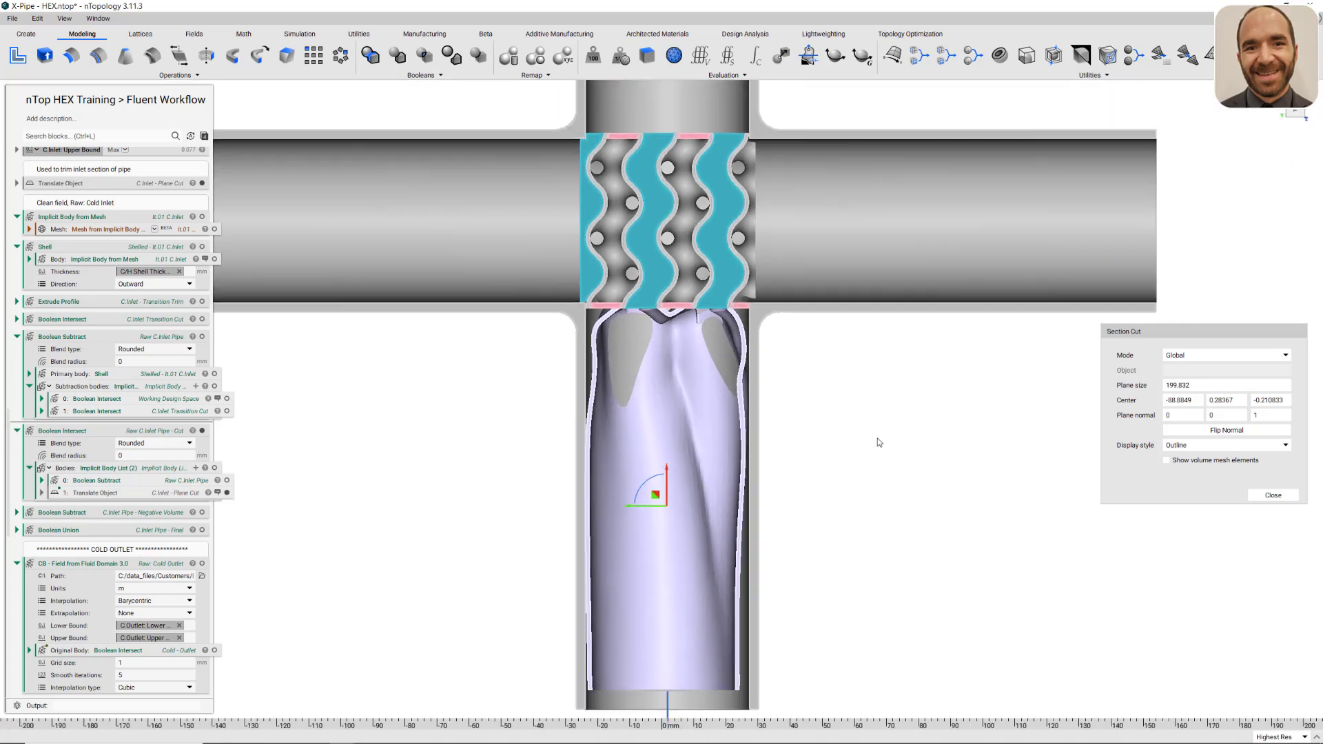
{"action": "right_click_drag", "start_coordinate": [868, 378], "coordinate": [462, 408]}
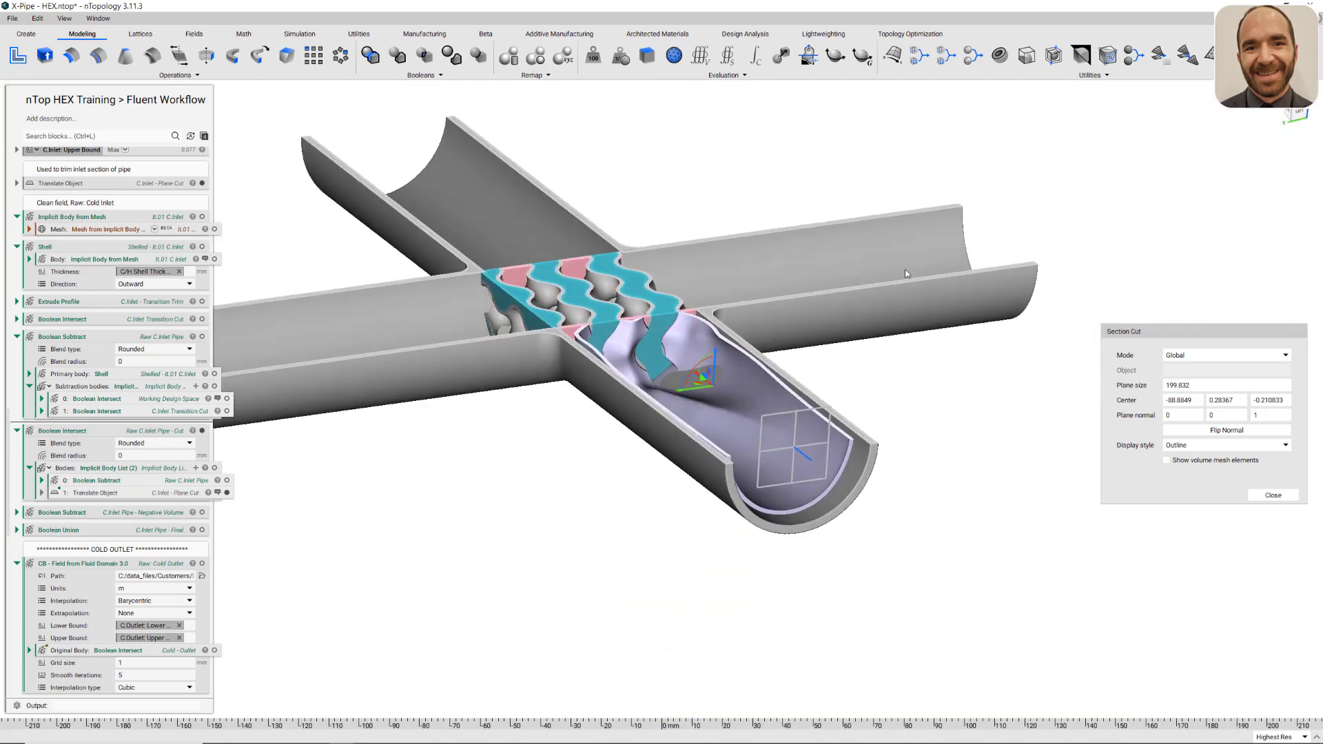
Inspect the cold inlet Negative Volume inputs: the half-cylinder primary body, raw pipe, mesh body and transition profile
{"action": "left_click", "coordinate": [155, 514]}
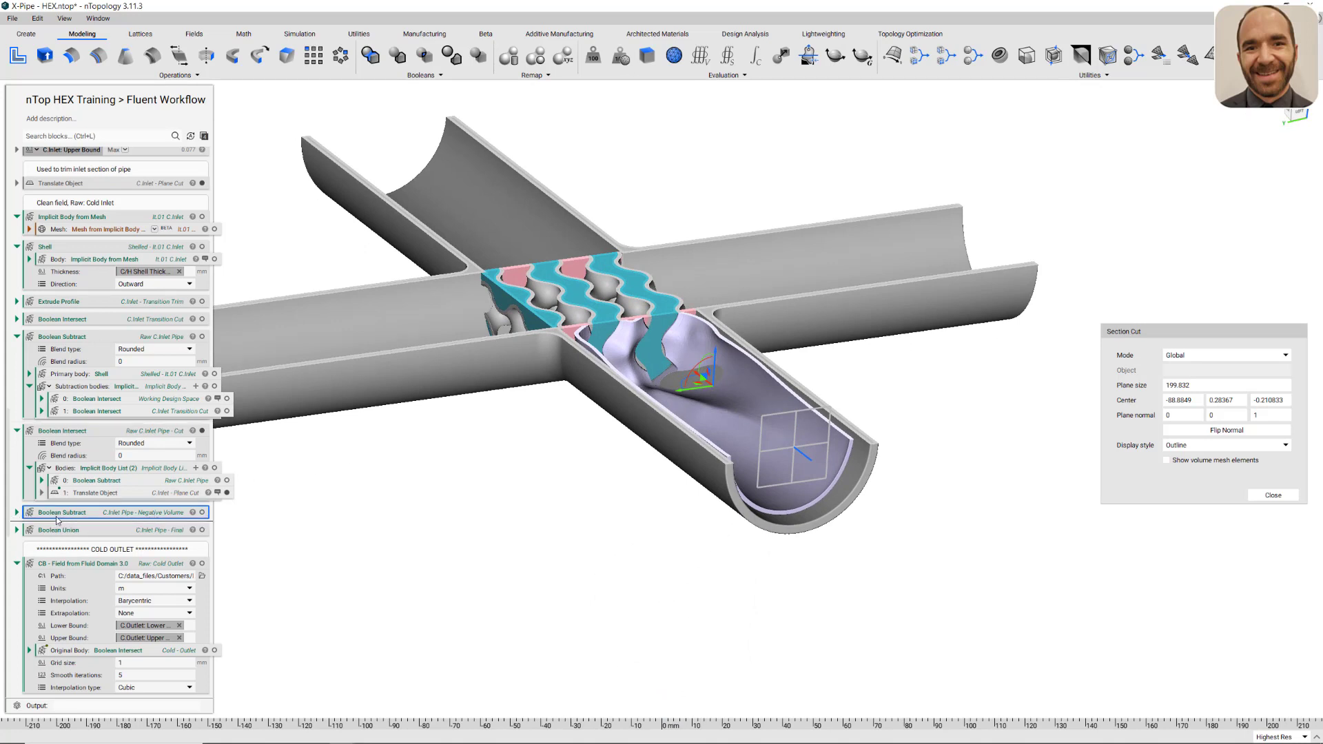
{"action": "left_click", "coordinate": [17, 513]}
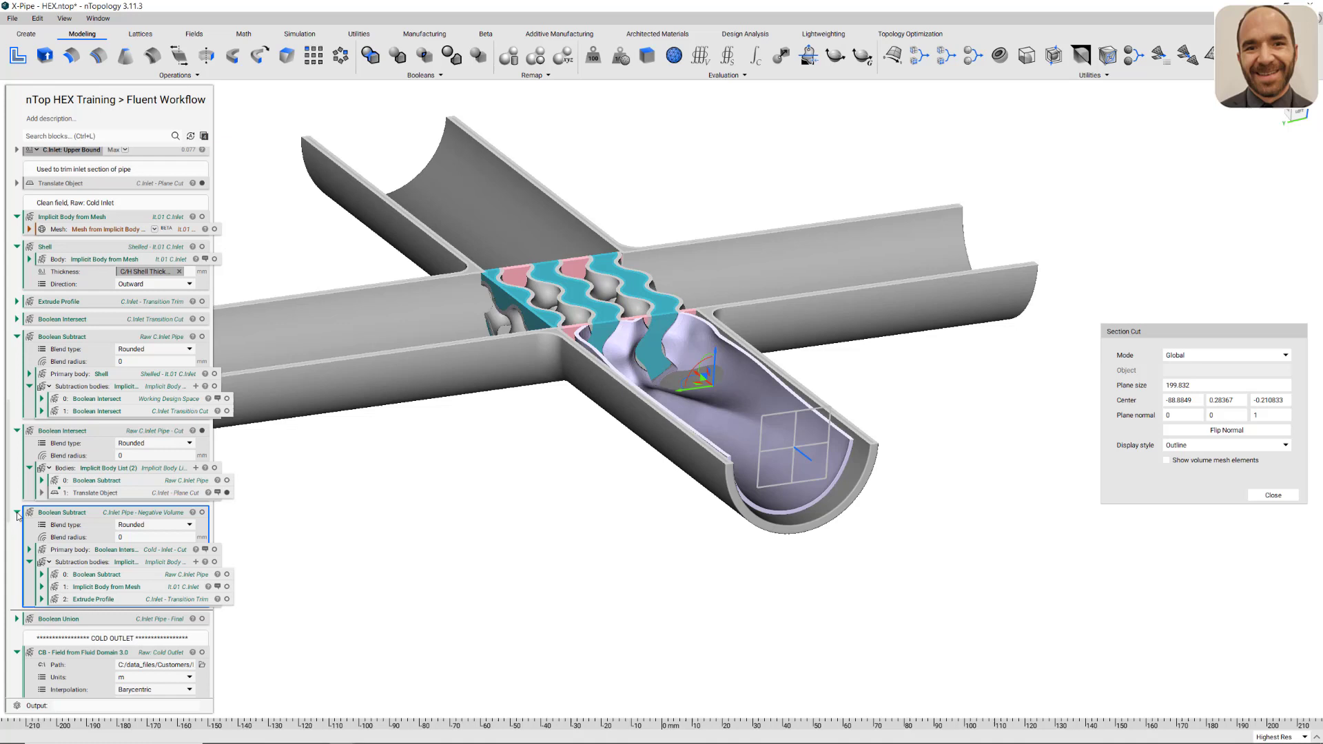
{"action": "left_click", "coordinate": [183, 551]}
{"action": "left_click", "coordinate": [214, 549]}
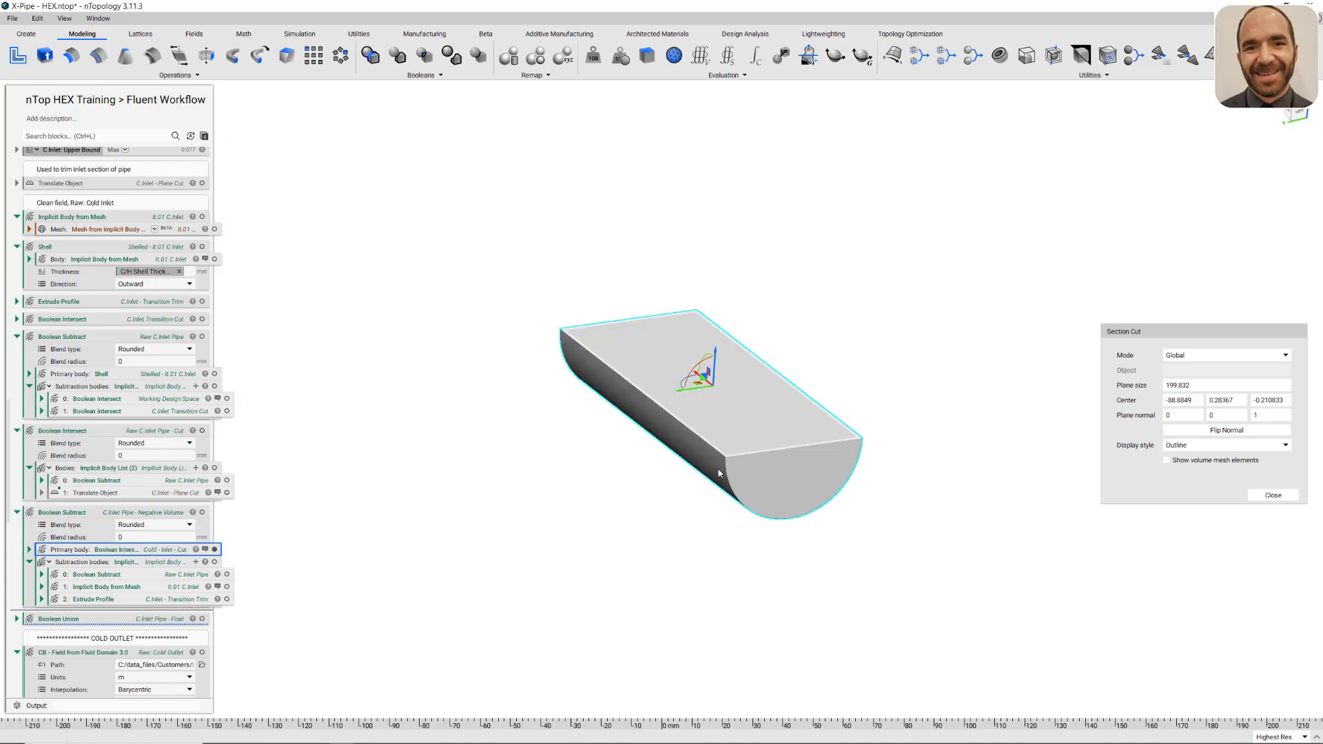
{"action": "left_click", "coordinate": [228, 574]}
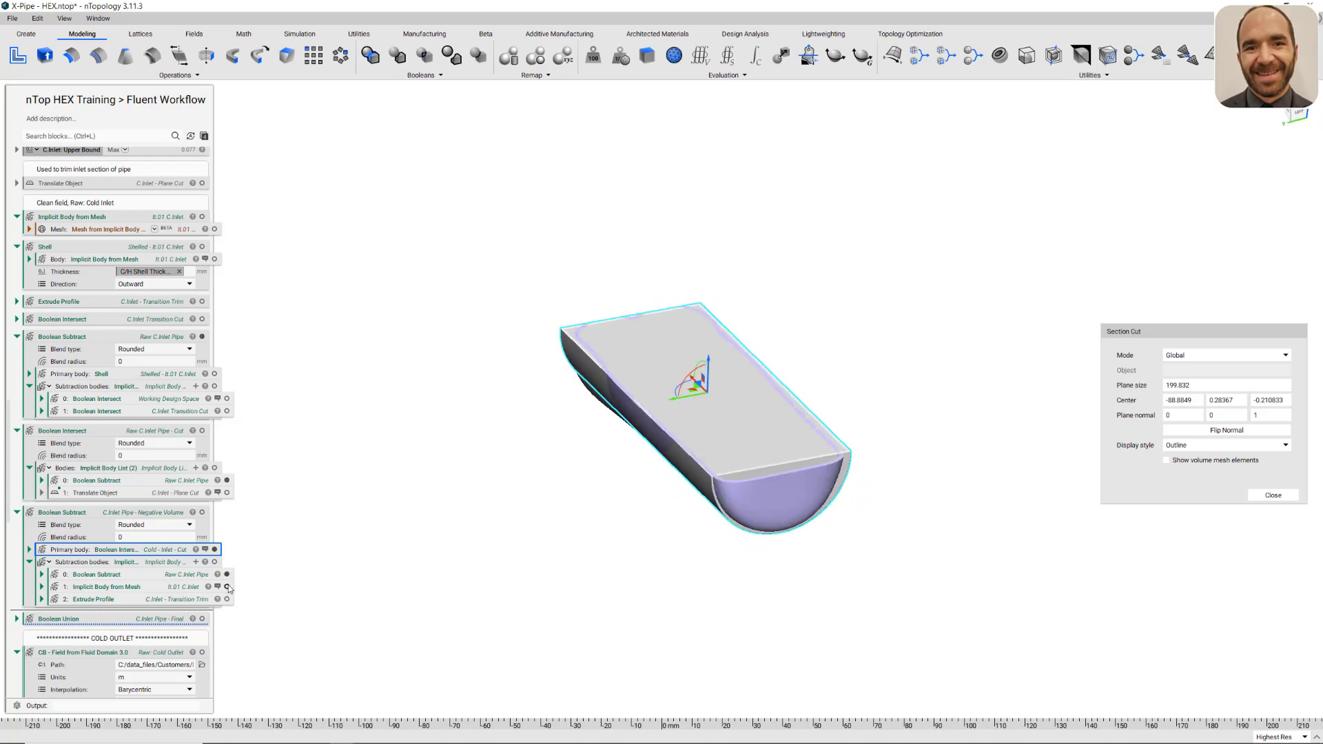
{"action": "left_click", "coordinate": [228, 587]}
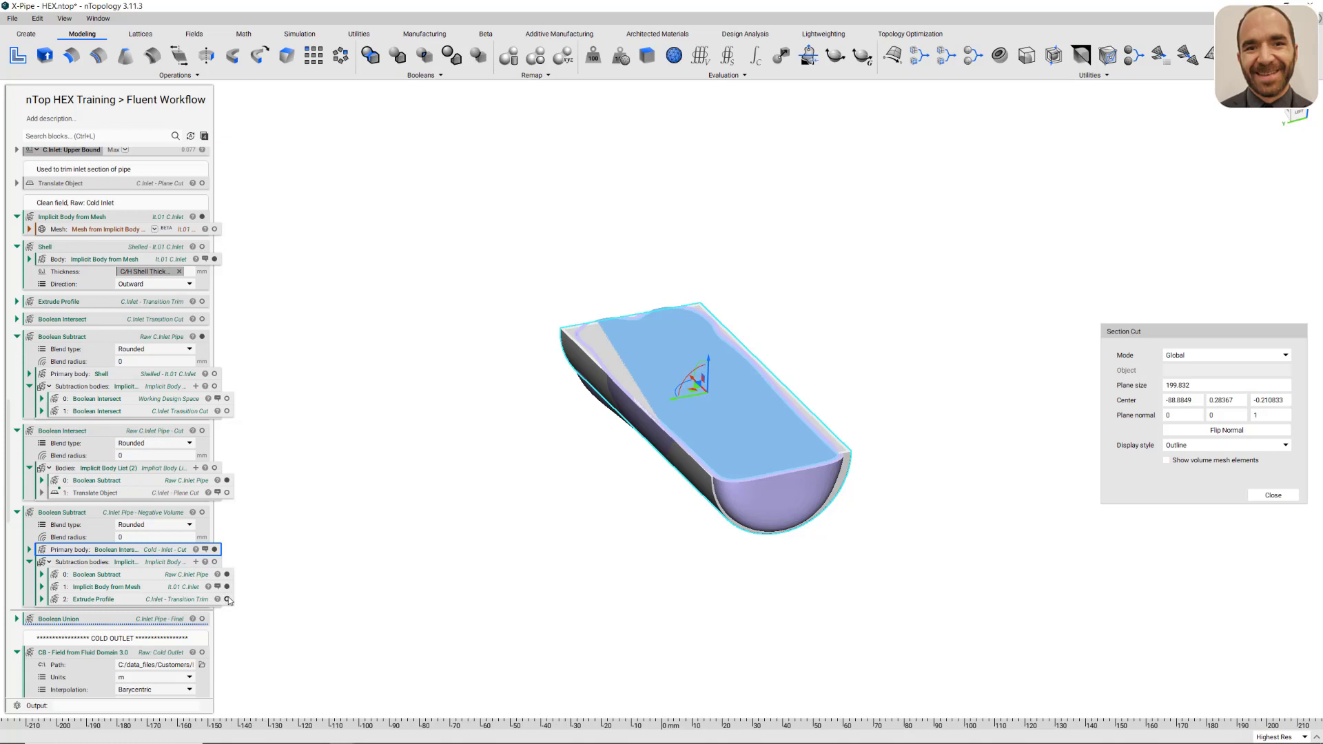
{"action": "right_click_drag", "start_coordinate": [529, 562], "coordinate": [631, 561]}
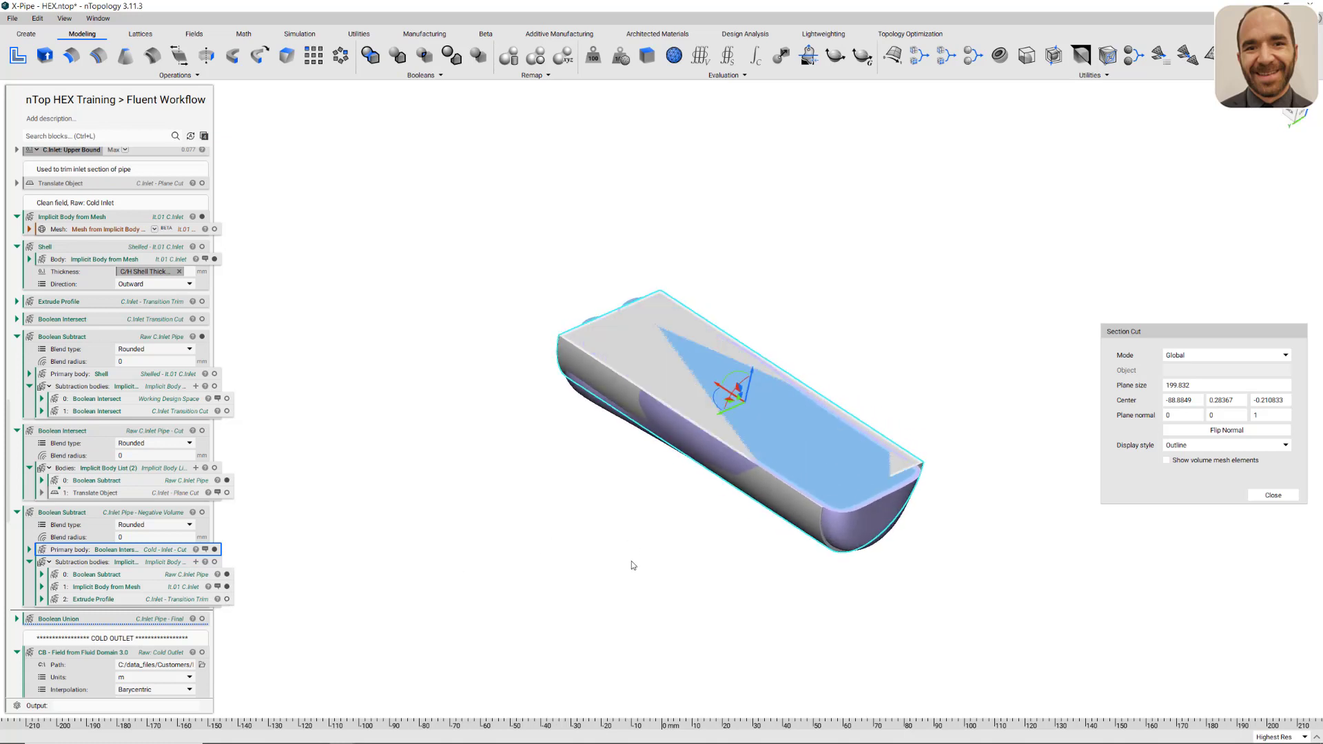
{"action": "left_click", "coordinate": [228, 599]}
{"action": "right_click_drag", "start_coordinate": [488, 528], "coordinate": [449, 546]}
{"action": "right_click_drag", "start_coordinate": [295, 564], "coordinate": [559, 452]}
Hide the half-cylinder primary body and show only the Negative Volume result
{"action": "left_click", "coordinate": [214, 550]}
{"action": "right_click_drag", "start_coordinate": [449, 497], "coordinate": [599, 504]}
{"action": "left_click", "coordinate": [184, 515]}
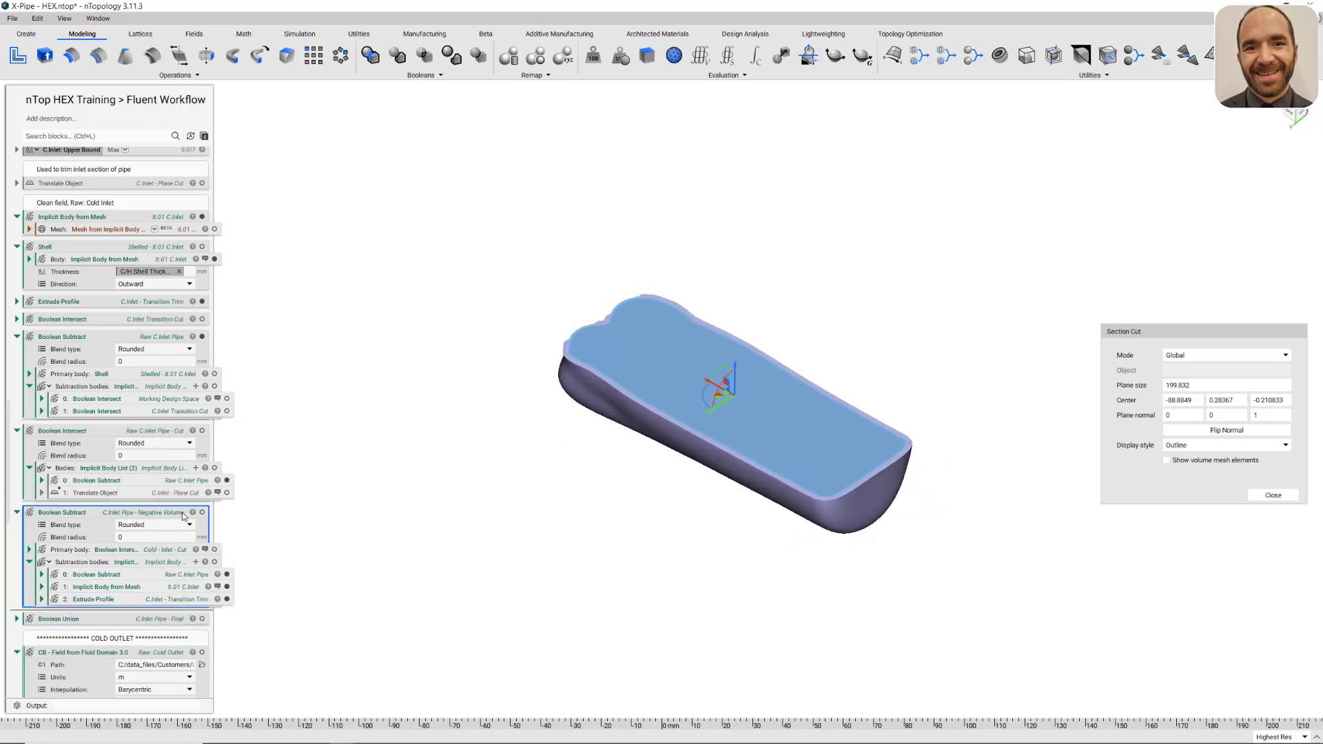
{"action": "left_click", "coordinate": [202, 513]}
{"action": "mouse_move", "coordinate": [502, 493]}
{"action": "right_mouse_down"}
{"action": "mouse_move", "coordinate": [526, 448]}
{"action": "mouse_move", "coordinate": [513, 475]}
{"action": "right_mouse_up"}
Show the cut cold inlet pipe result and inspect it from all sides
{"action": "left_click", "coordinate": [202, 431]}
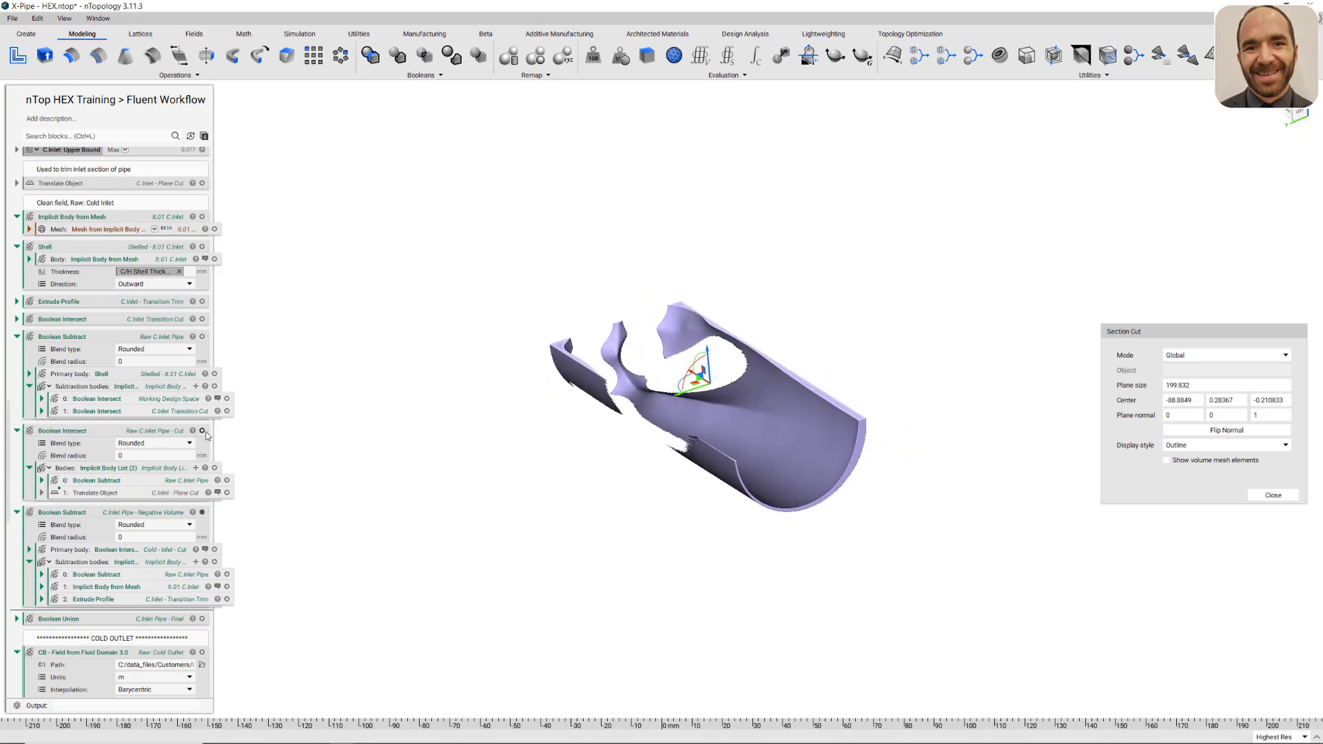
{"action": "right_click_drag", "start_coordinate": [494, 481], "coordinate": [535, 508]}
{"action": "scroll", "coordinate": [570, 493], "scroll_direction": "up", "scroll_amount": 5}
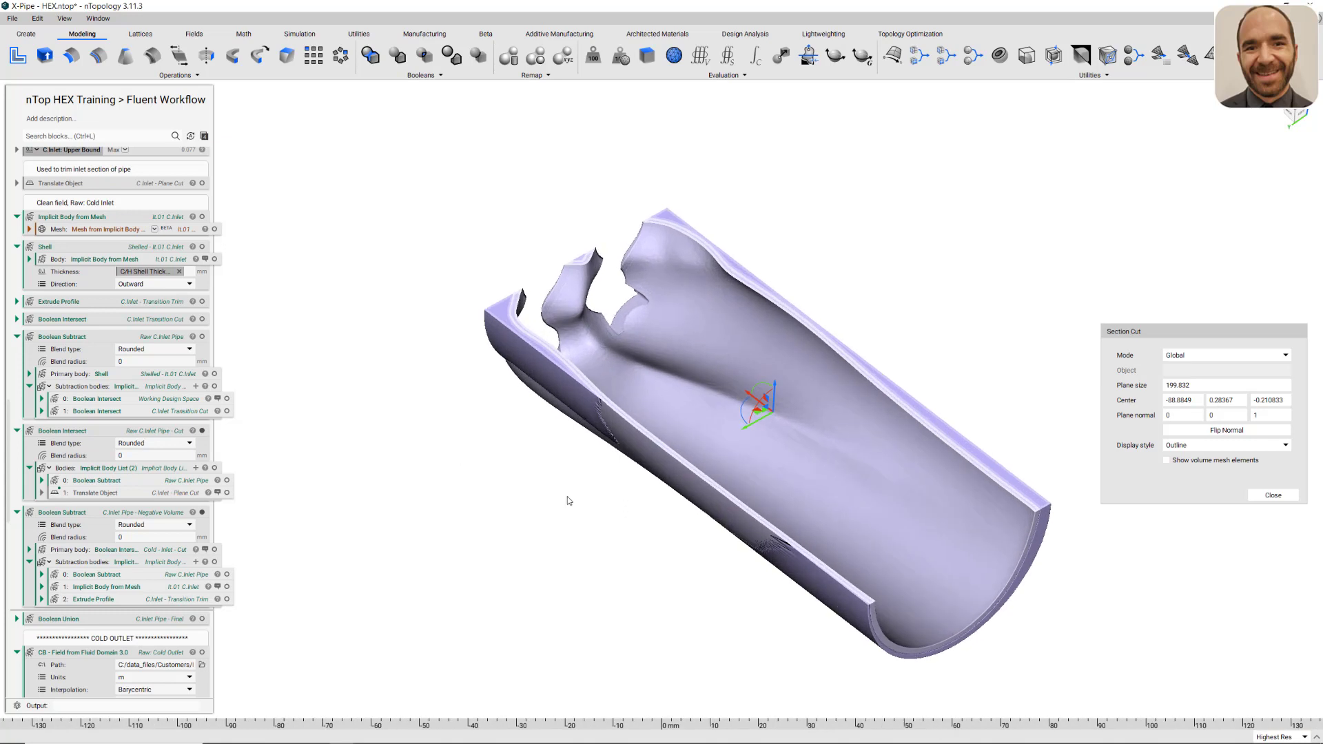
{"action": "right_click_drag", "start_coordinate": [753, 477], "coordinate": [646, 388]}
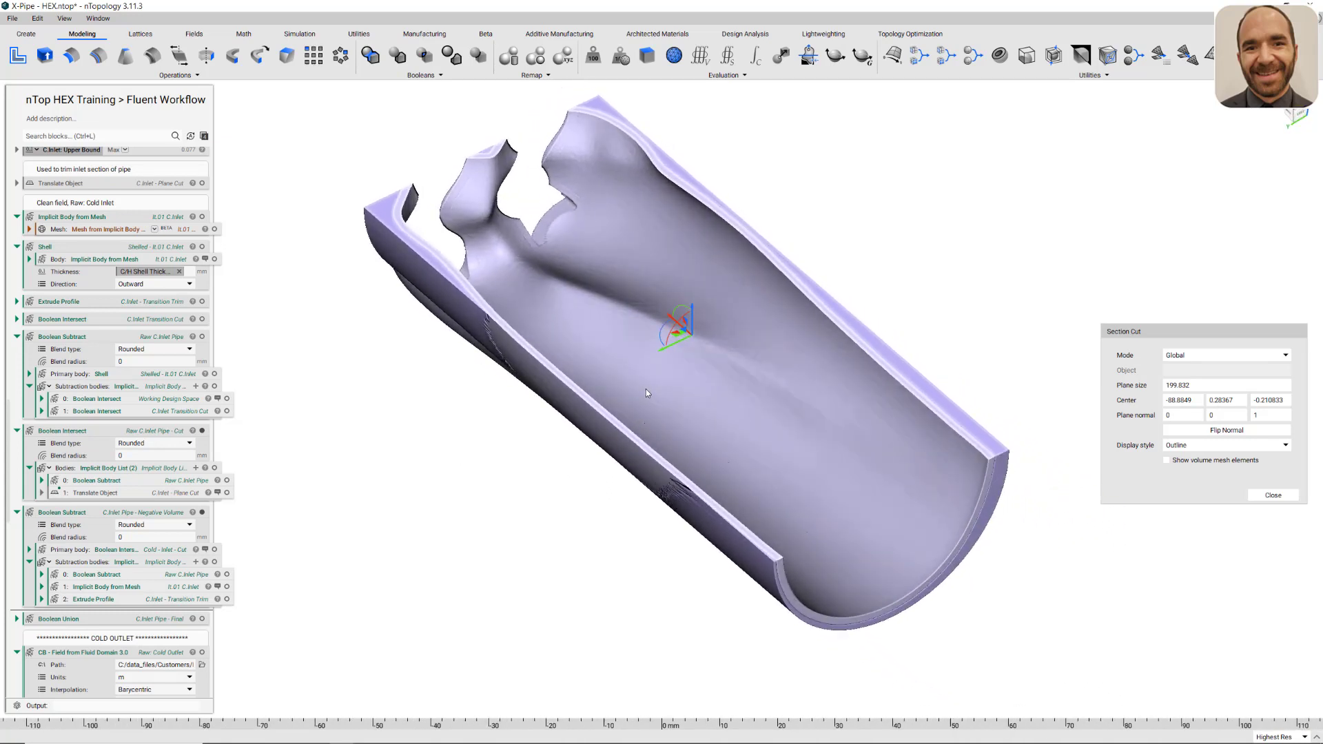
Show the C.Inlet, C.Outlet, H.Inlet and H.Outlet Final Boolean Unions, then raise the section cut along Z
{"action": "left_click", "coordinate": [174, 622]}
{"action": "scroll", "coordinate": [500, 507], "scroll_direction": "down", "scroll_amount": 1}
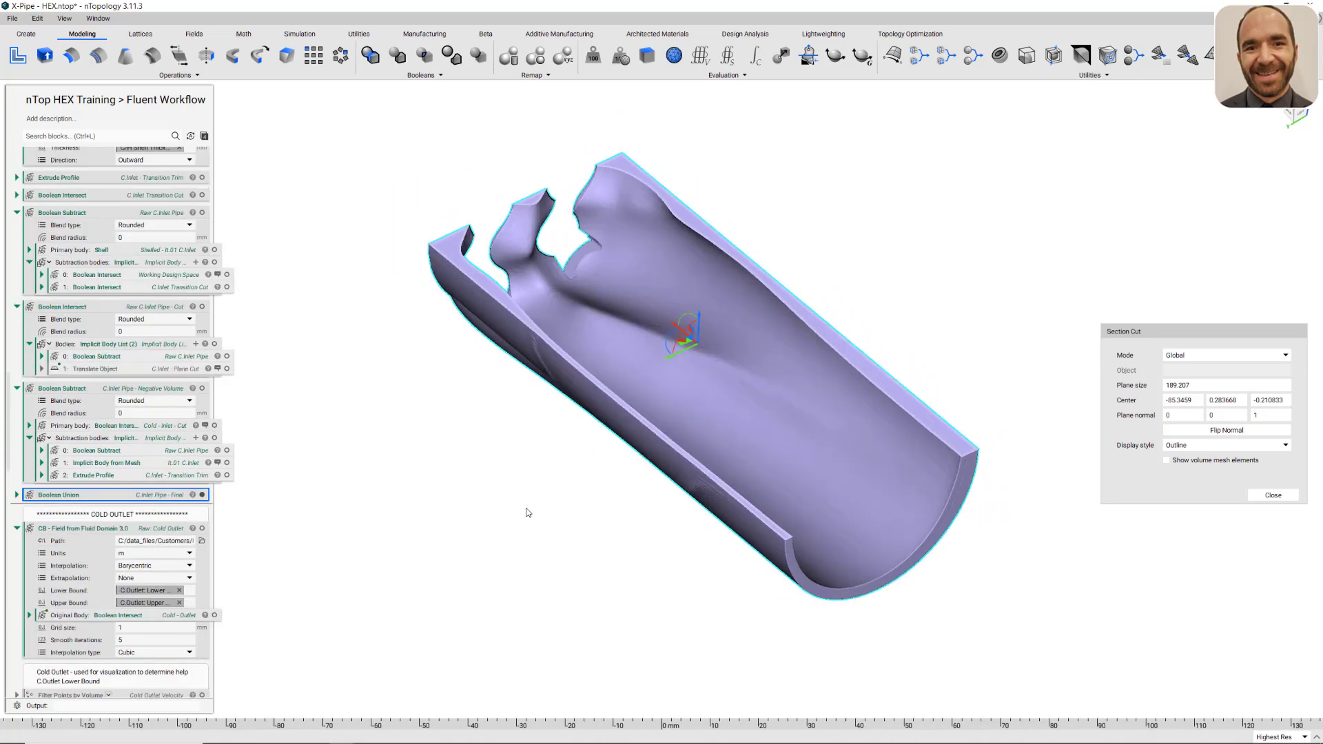
{"action": "scroll", "coordinate": [138, 511], "scroll_direction": "down", "scroll_amount": 3}
{"action": "scroll", "coordinate": [138, 511], "scroll_direction": "down", "scroll_amount": 7}
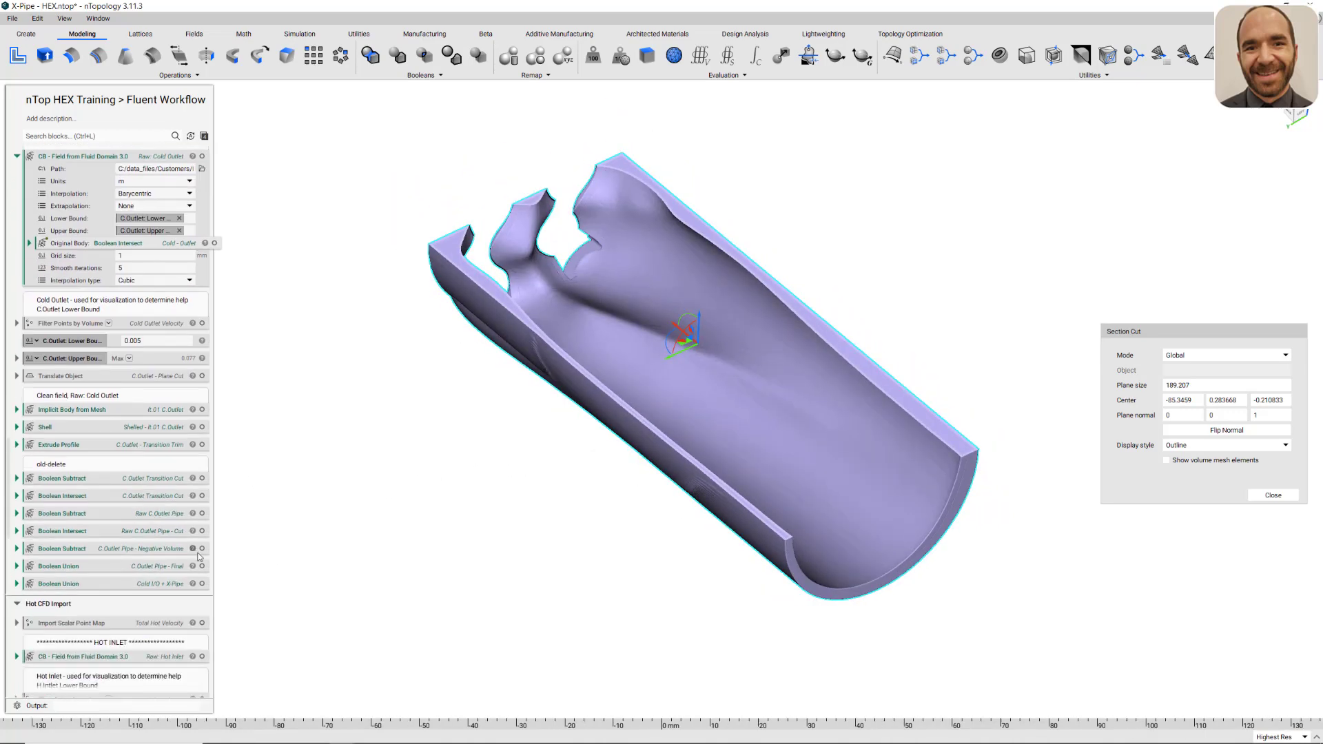
{"action": "left_click", "coordinate": [201, 566]}
{"action": "scroll", "coordinate": [182, 545], "scroll_direction": "down", "scroll_amount": 9}
{"action": "left_click", "coordinate": [202, 479]}
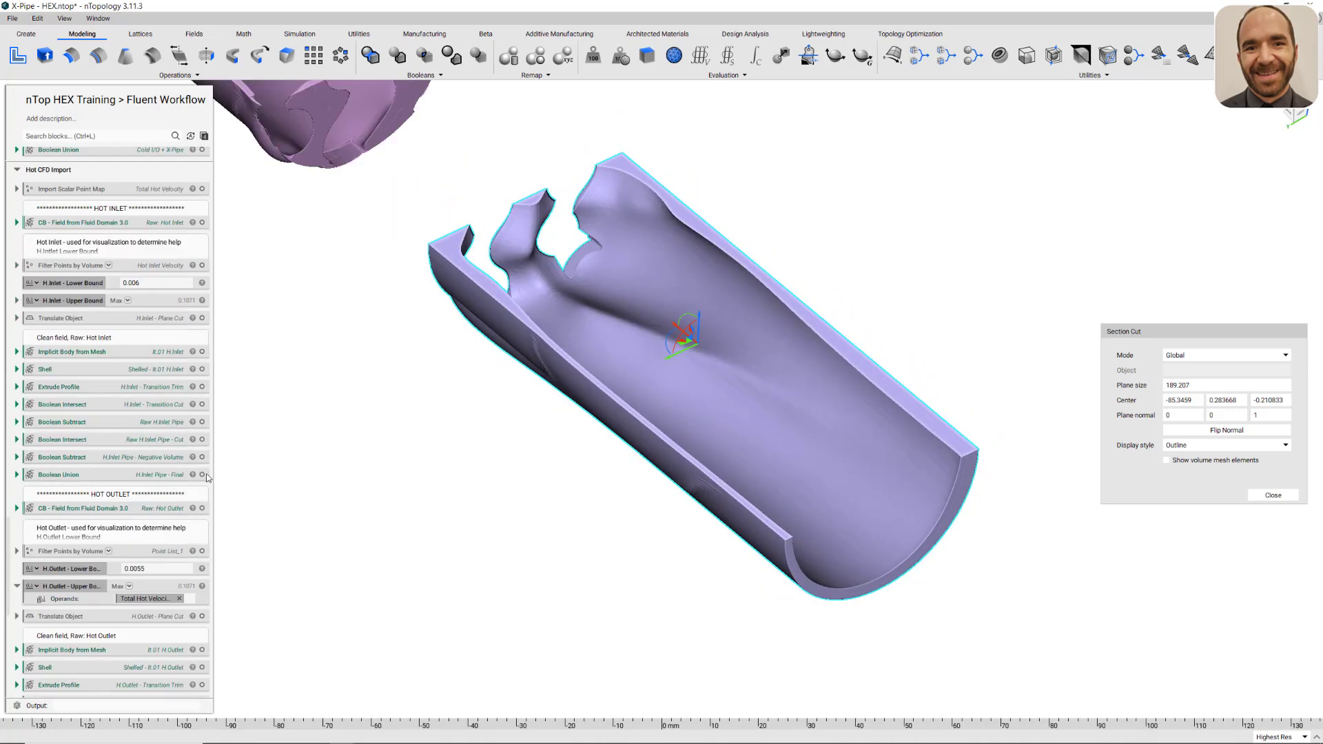
{"action": "scroll", "coordinate": [177, 509], "scroll_direction": "down", "scroll_amount": 3}
{"action": "scroll", "coordinate": [177, 509], "scroll_direction": "down", "scroll_amount": 3}
{"action": "left_click", "coordinate": [202, 494]}
{"action": "scroll", "coordinate": [496, 434], "scroll_direction": "down", "scroll_amount": 3}
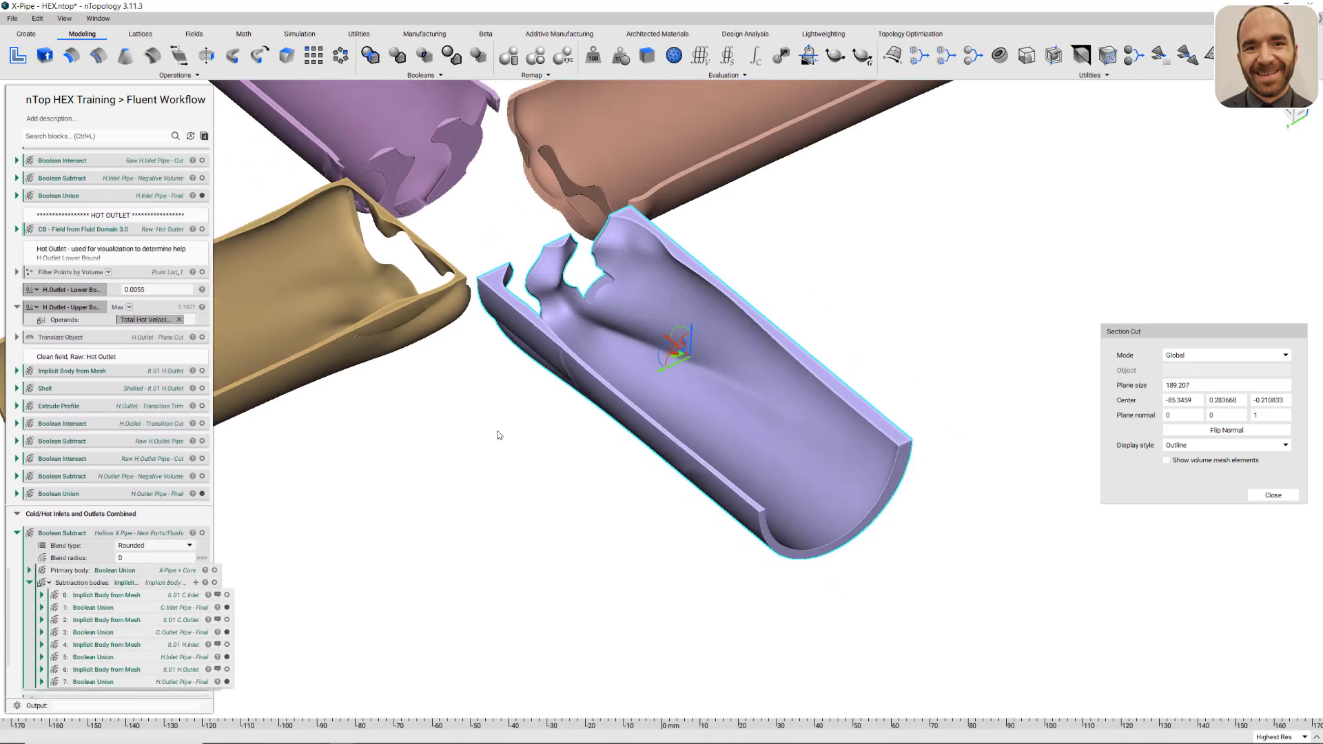
{"action": "scroll", "coordinate": [621, 570], "scroll_direction": "down", "scroll_amount": 1}
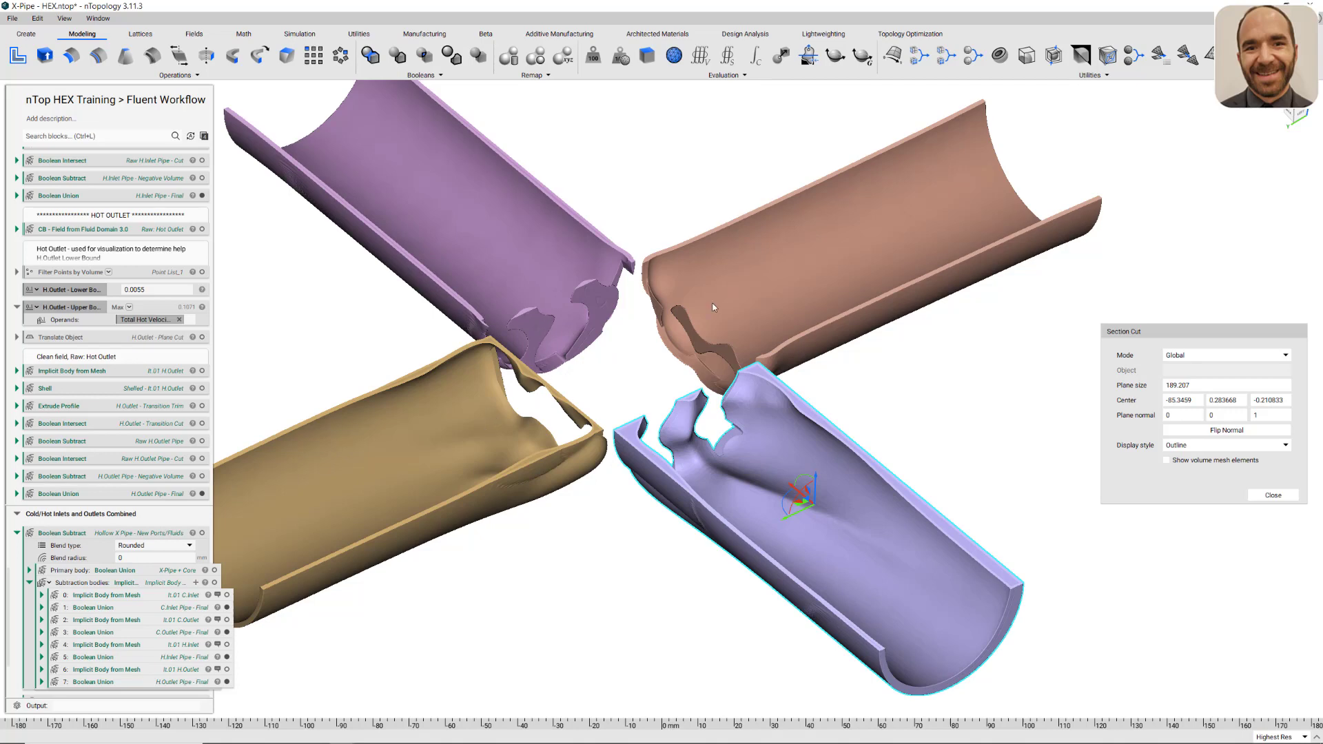
{"action": "left_click_drag", "start_coordinate": [819, 481], "coordinate": [816, 454]}
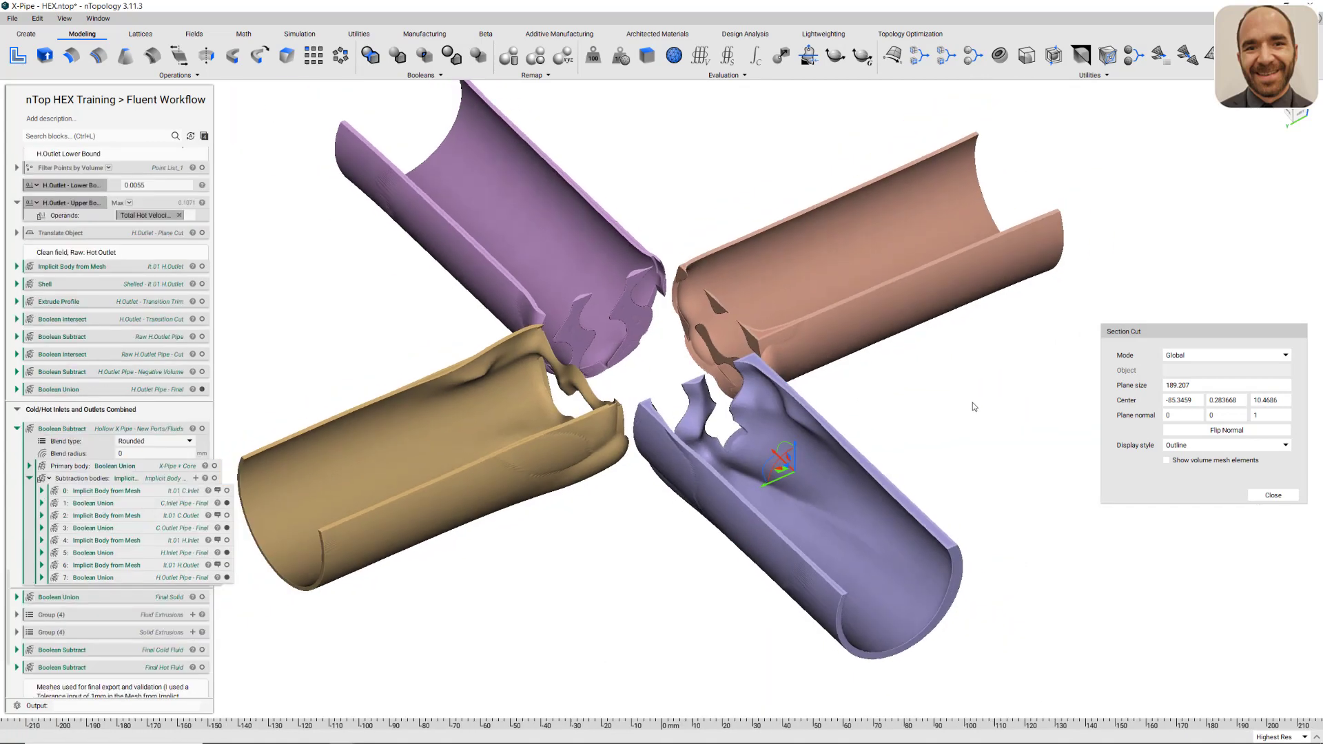
Show the Hollow X Pipe subtract, then the Final Solid union, viewed from an oblique angle
{"action": "right_click_drag", "start_coordinate": [973, 402], "coordinate": [889, 444]}
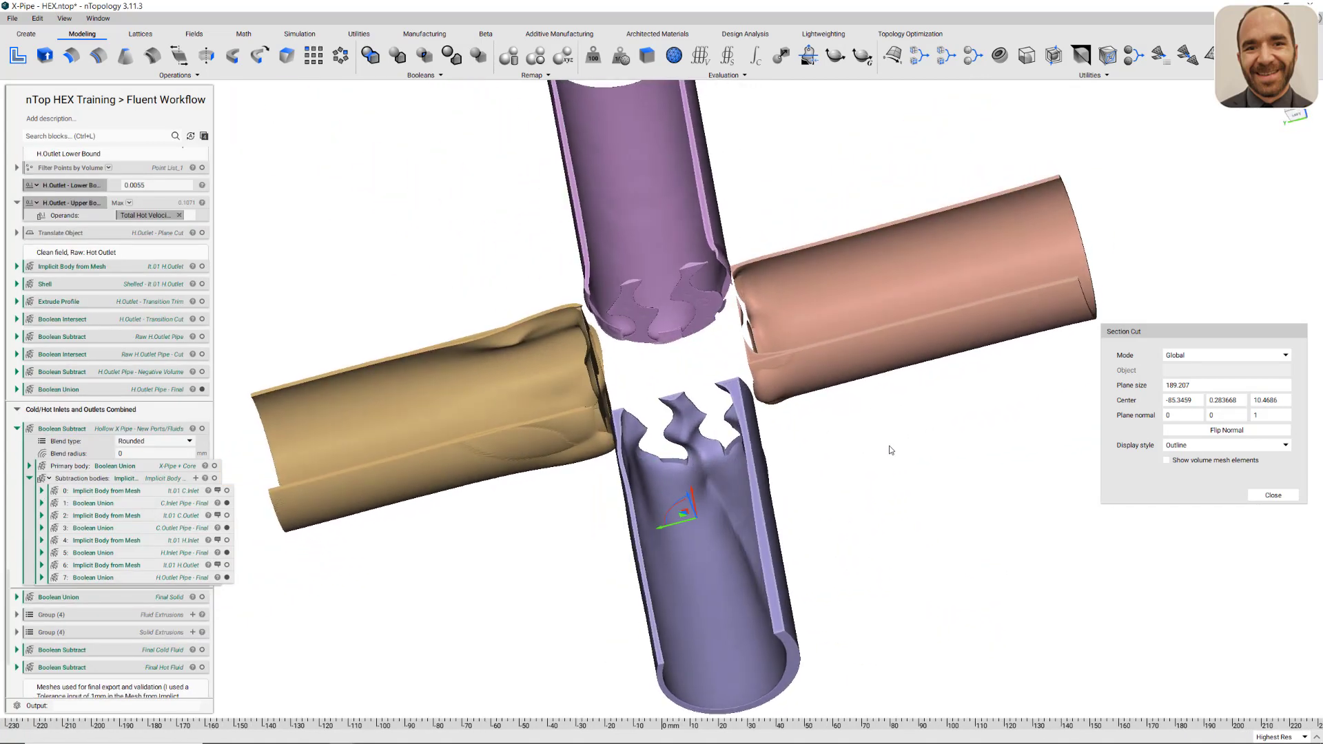
{"action": "left_click", "coordinate": [203, 430]}
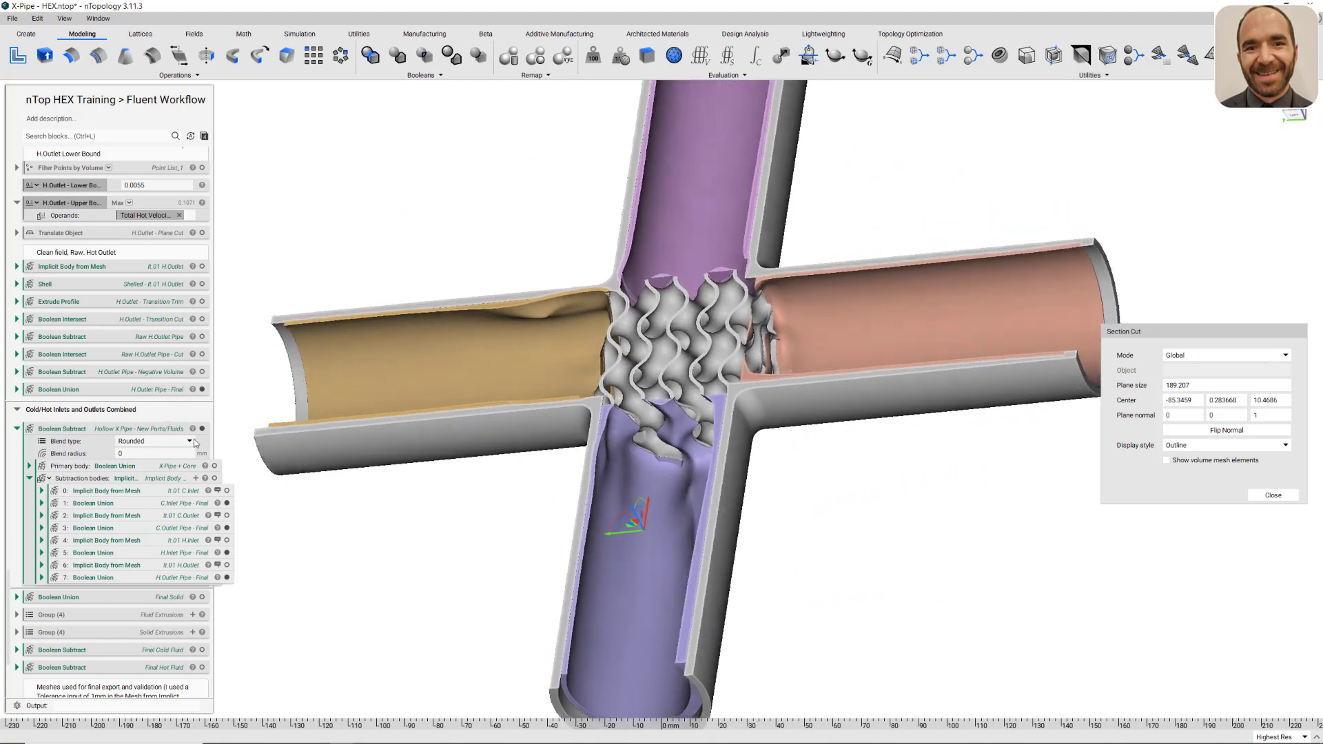
{"action": "left_click", "coordinate": [183, 597]}
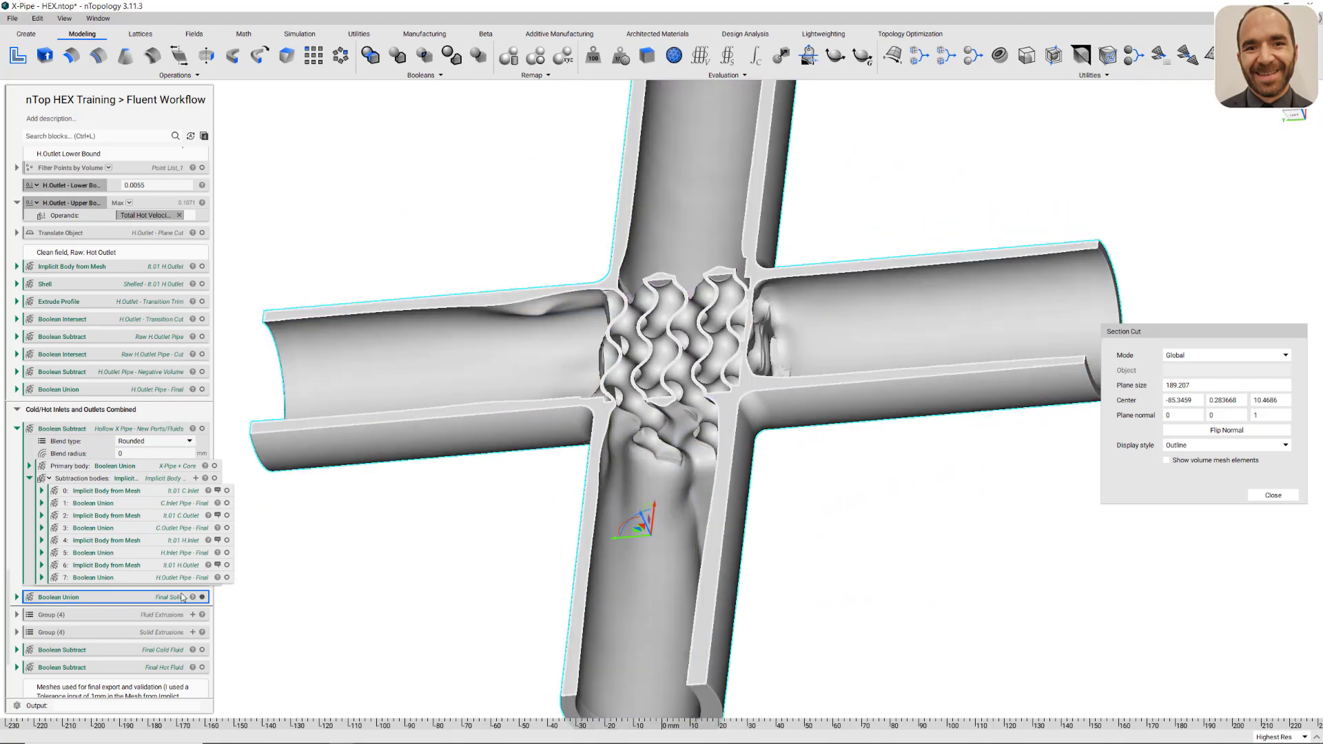
{"action": "left_click", "coordinate": [378, 603]}
{"action": "right_click_drag", "start_coordinate": [378, 603], "coordinate": [501, 543]}
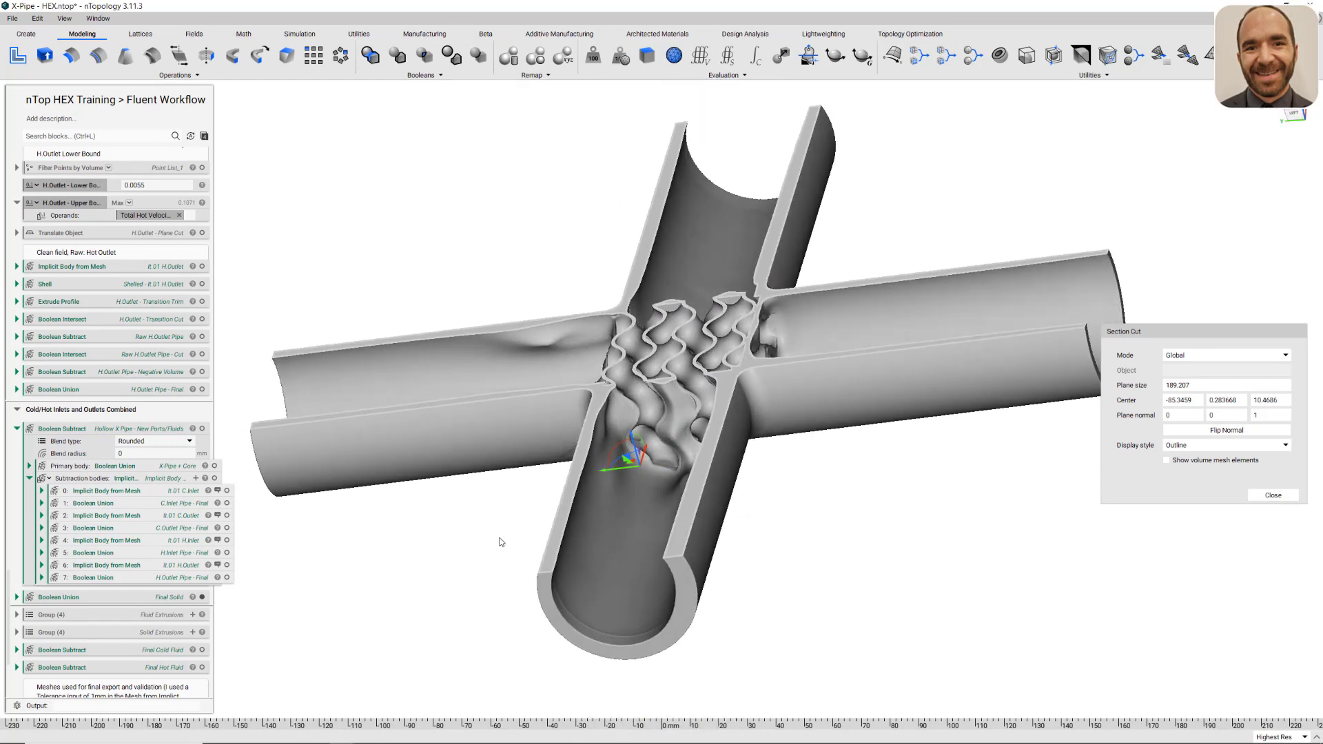